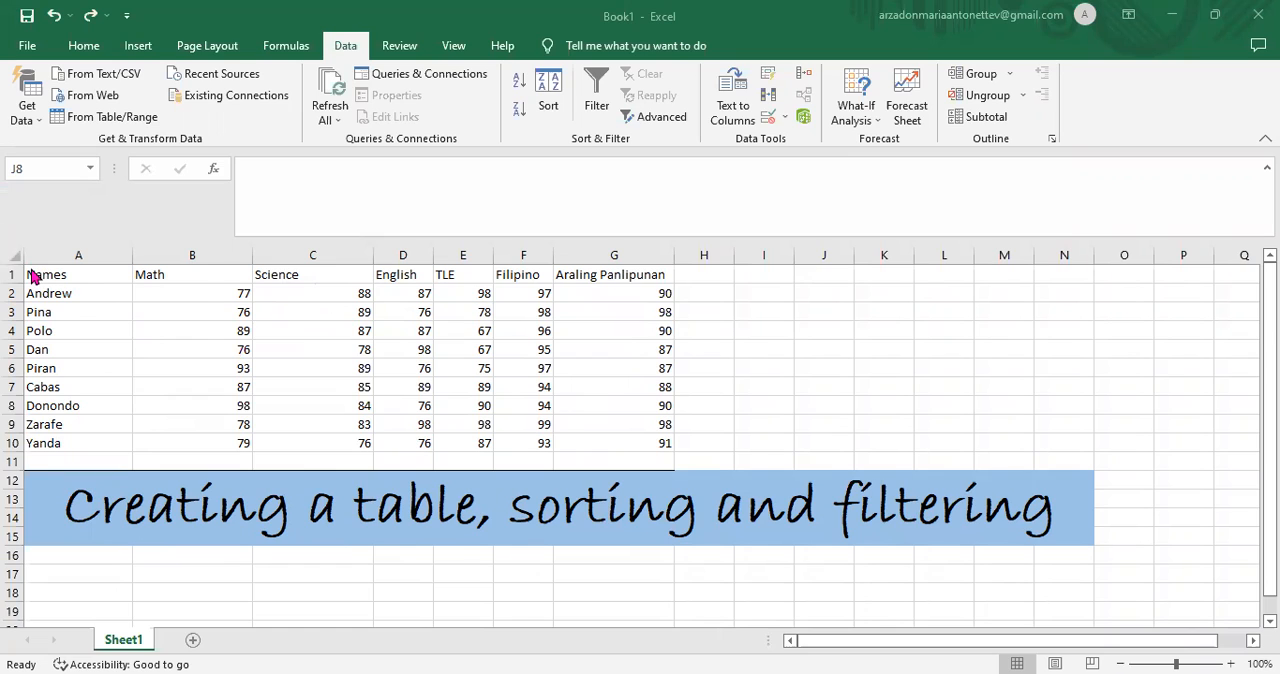
- Apply All Borders to the grade data in A1:G10 and center its contents
left_click(30, 270)
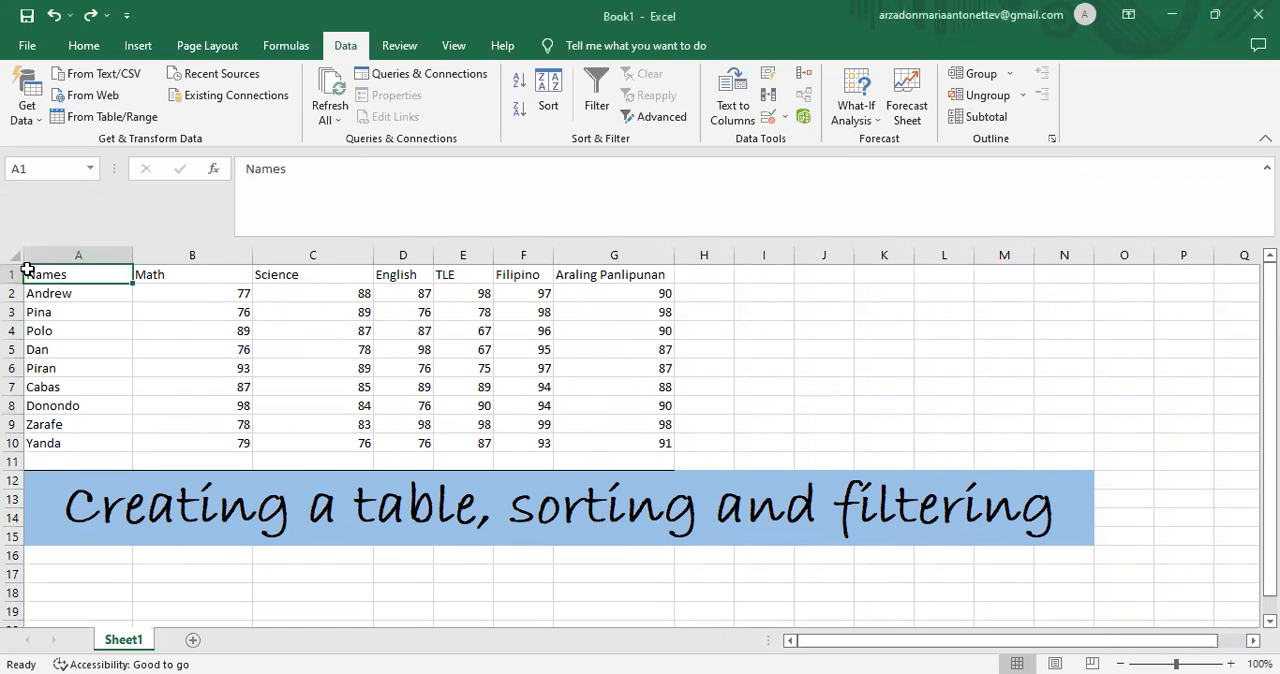
left_click_drag(114, 276, 621, 440)
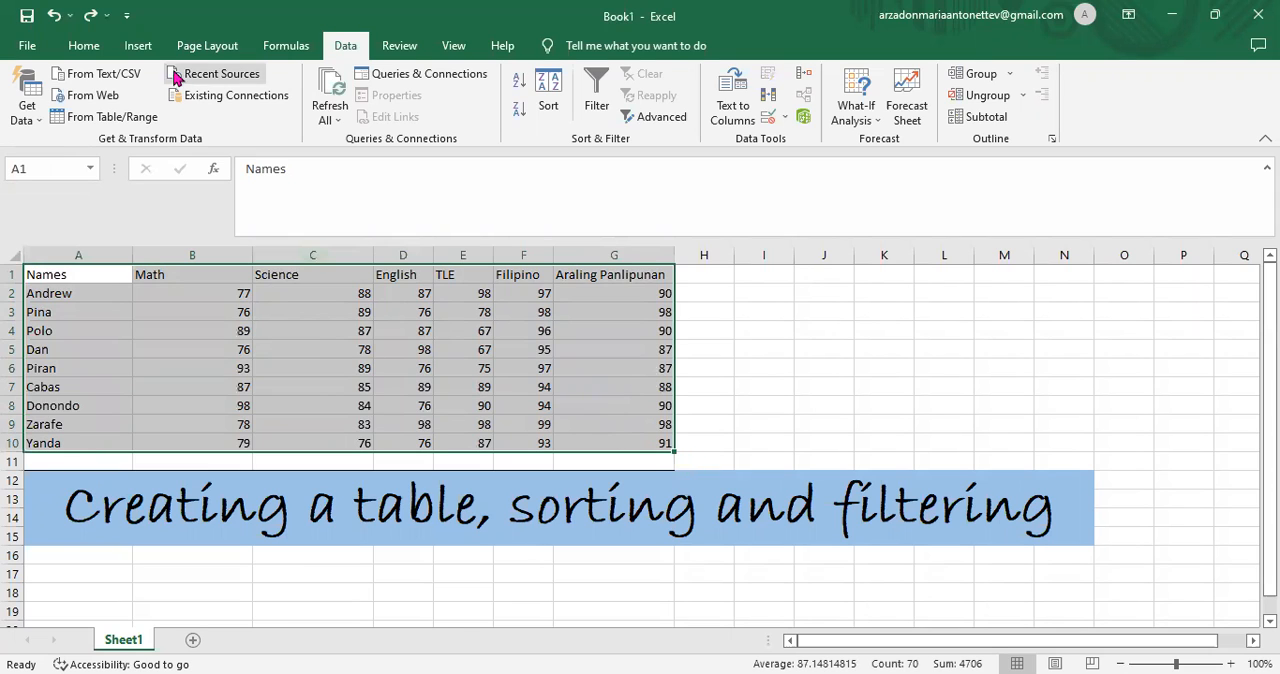
left_click(85, 46)
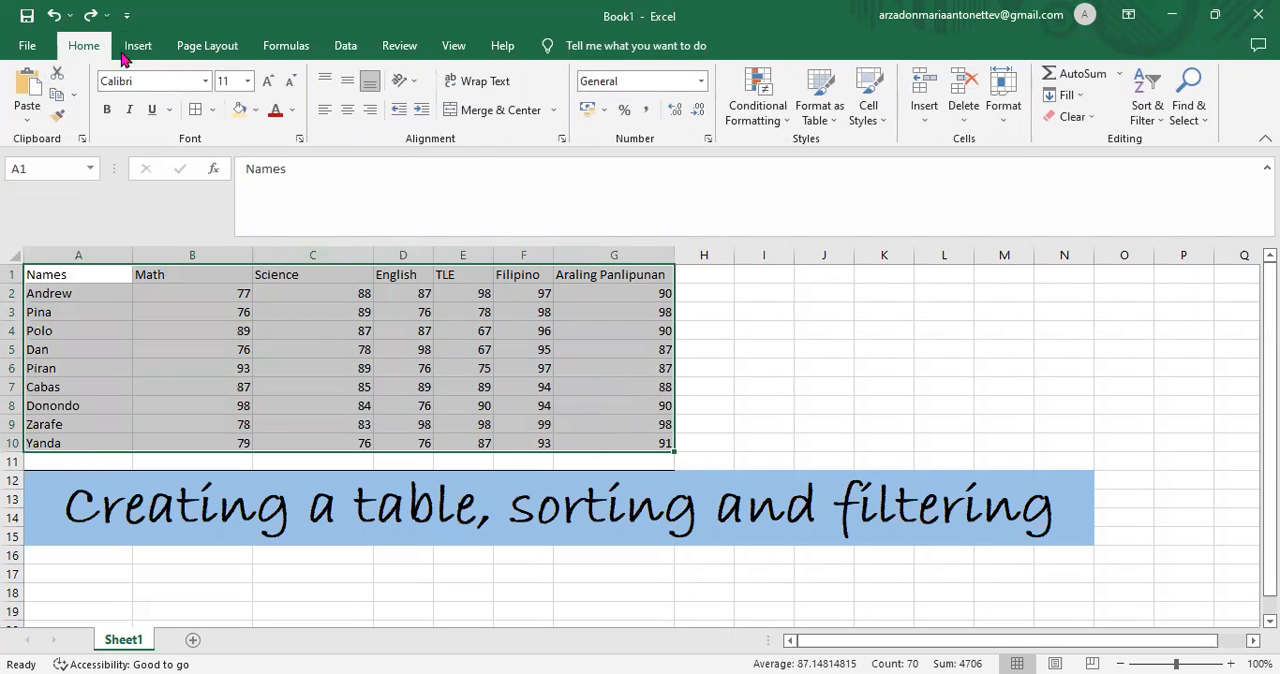
left_click(213, 112)
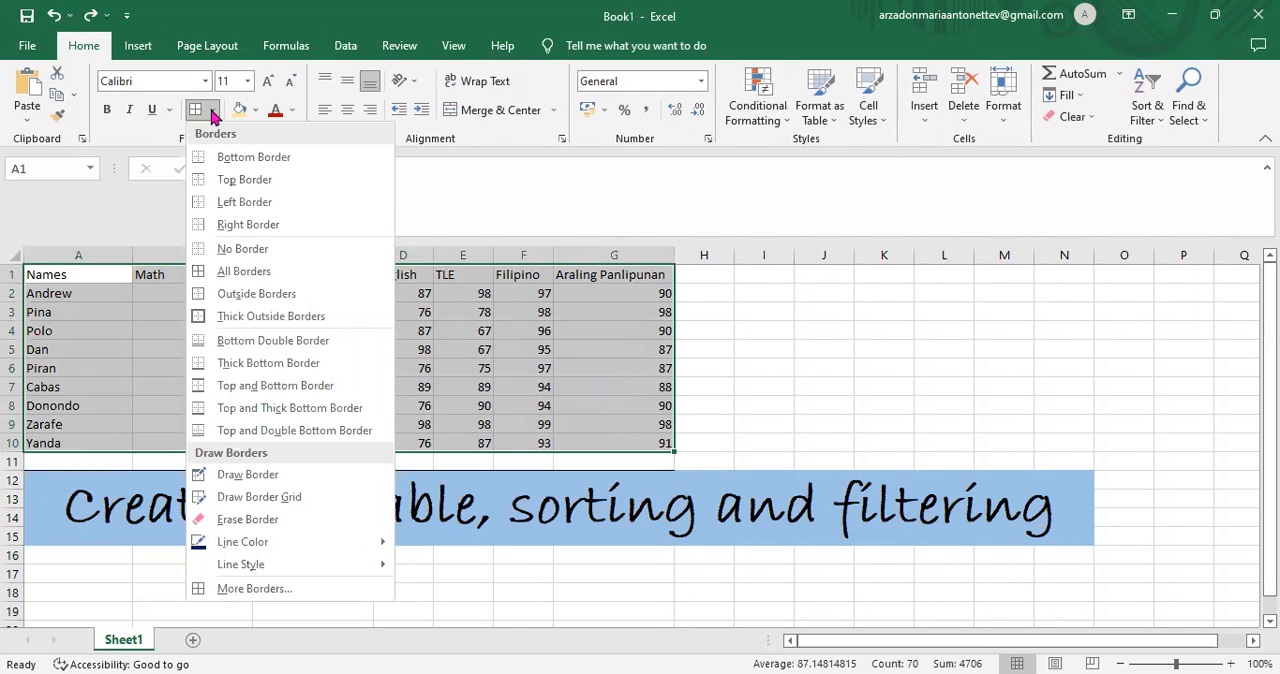
left_click(229, 283)
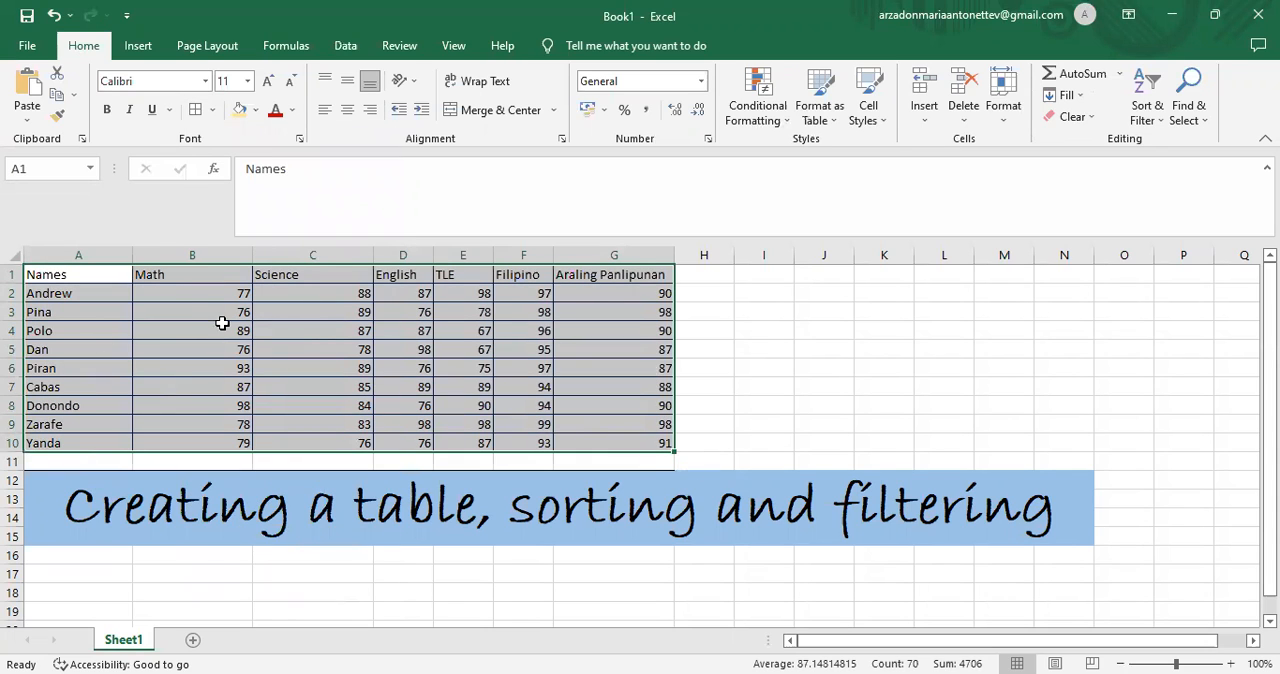
left_click(347, 110)
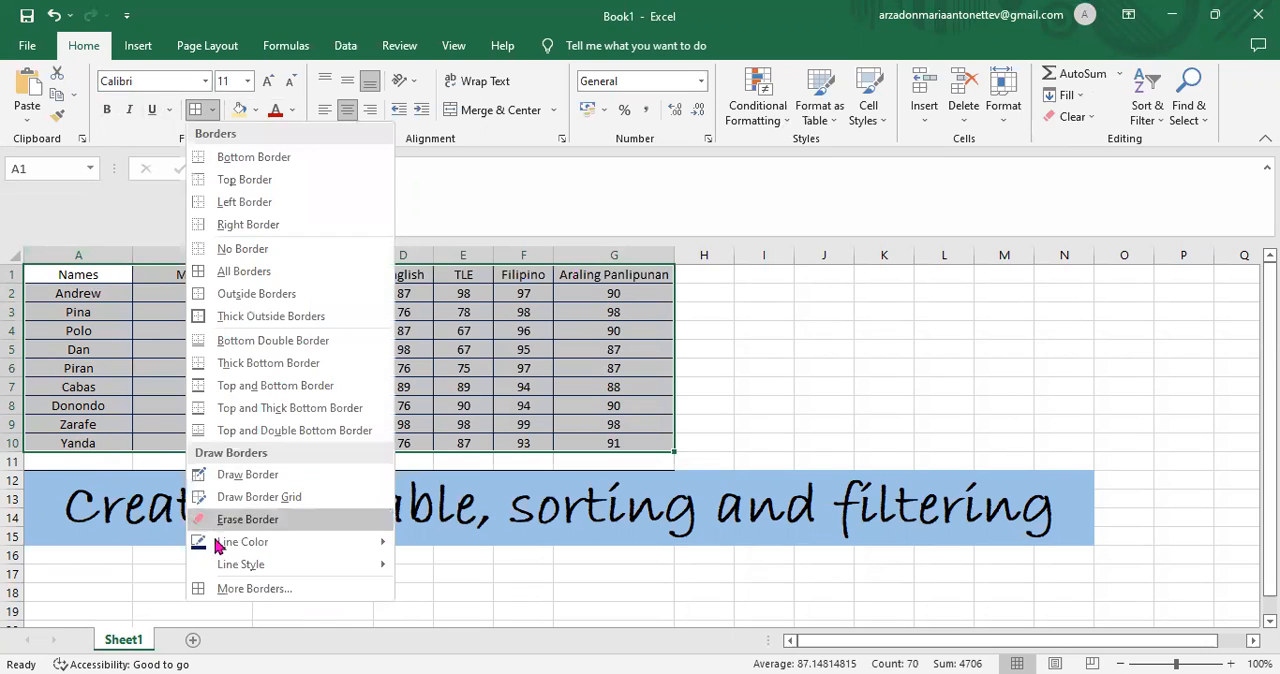
- Draw a dark red border line along the bottom of the header row, from Names to Araling Panlipunan
mouse_move(330, 548)
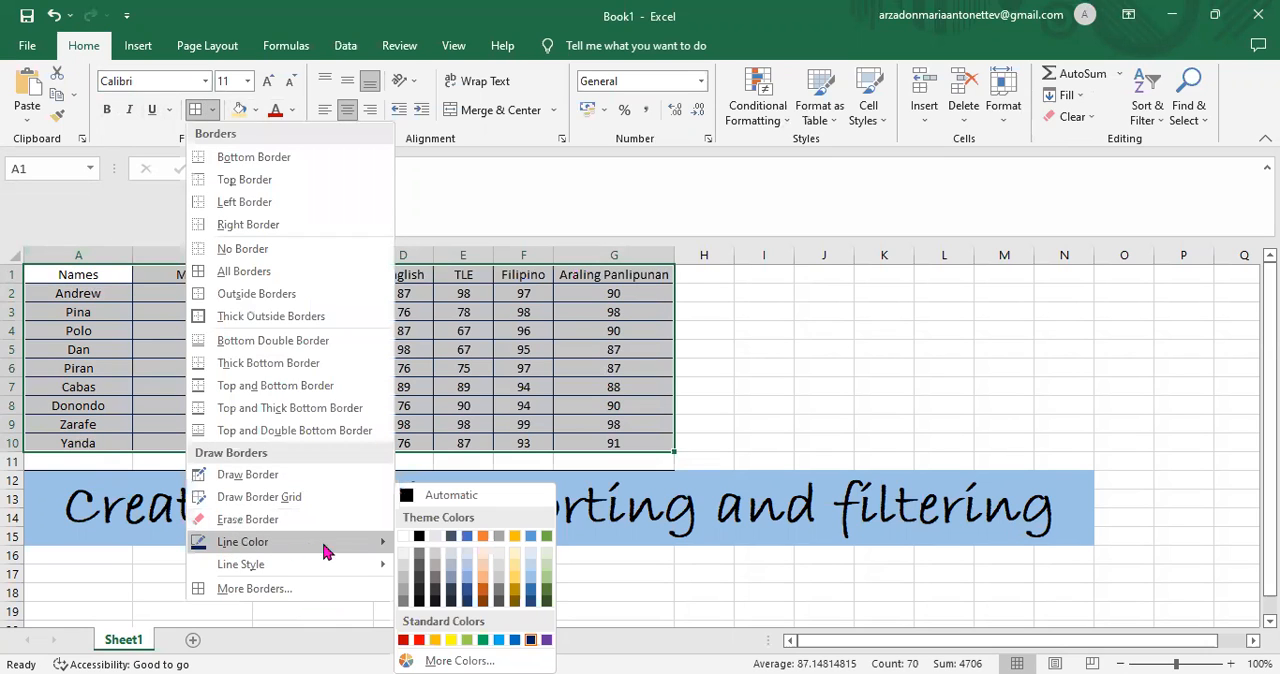
left_click(403, 640)
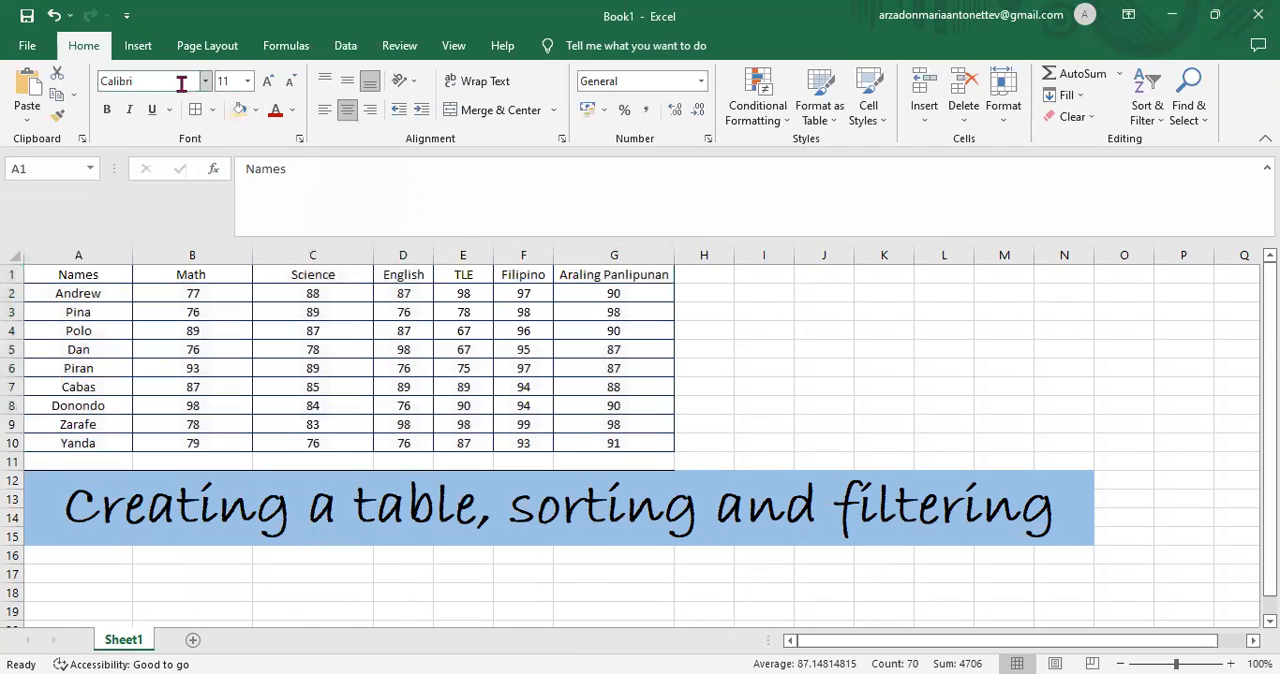
left_click(33, 279)
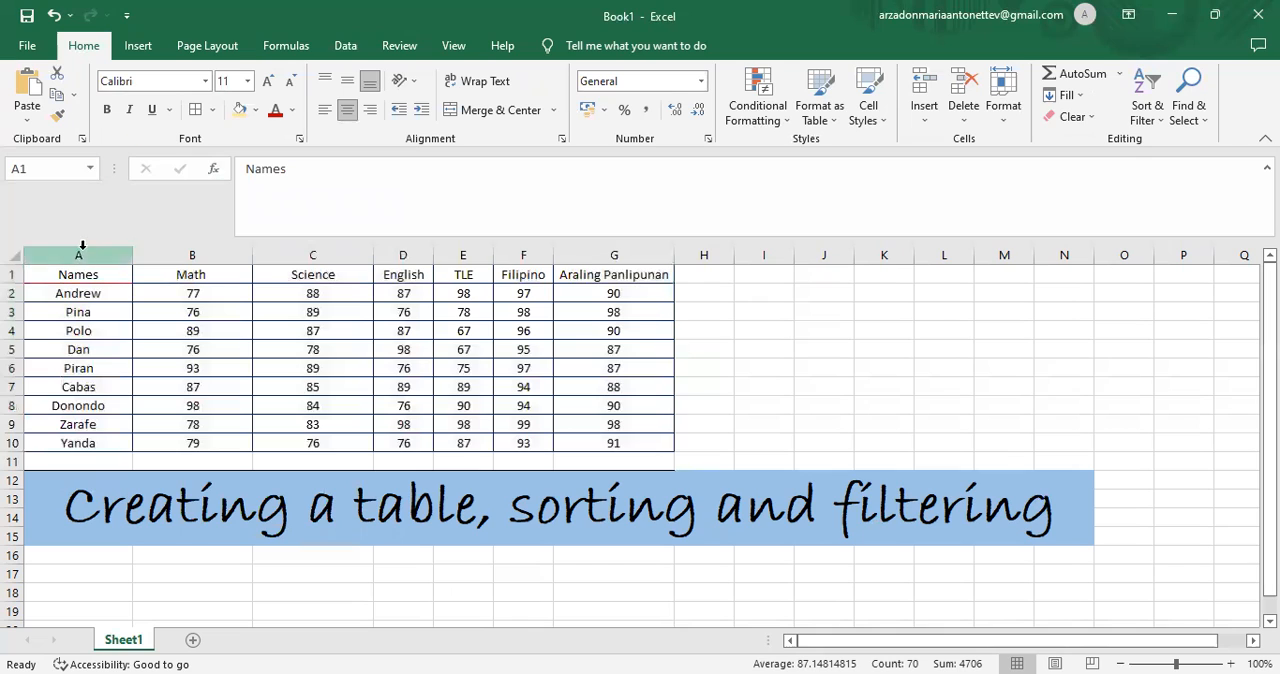
left_click_drag(155, 282, 277, 284)
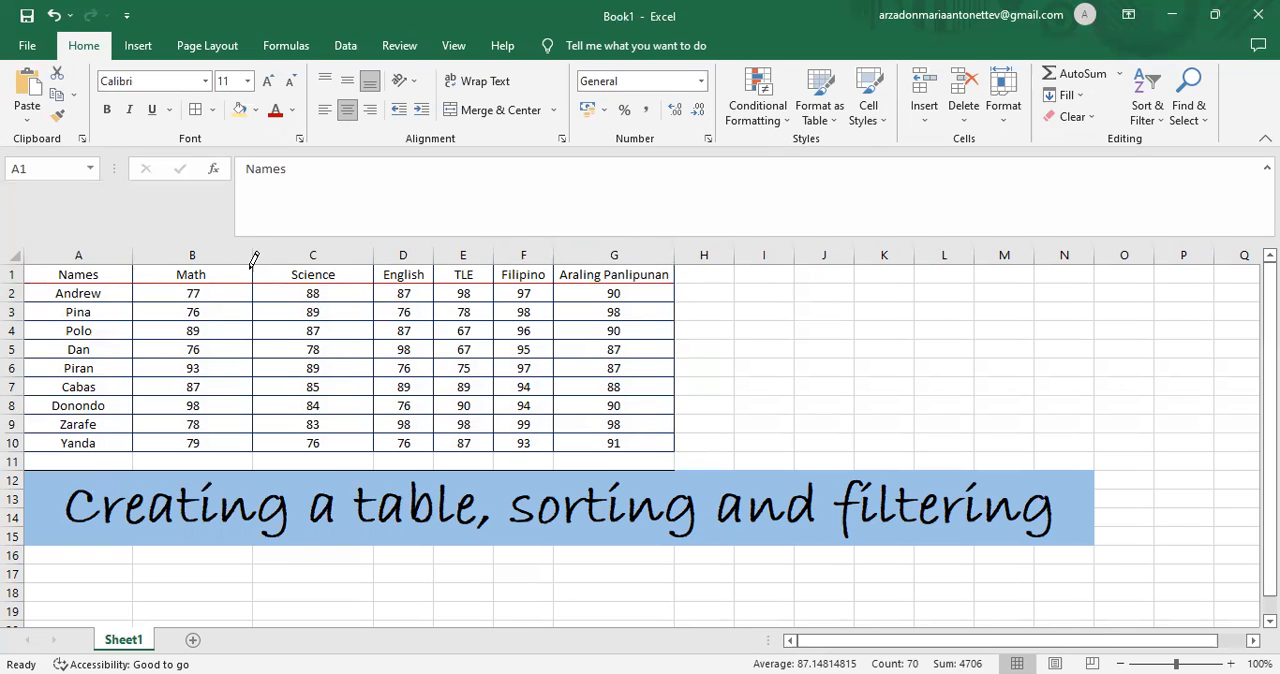
- Give the table A1:G10 a thick dark red outline border
left_click(214, 111)
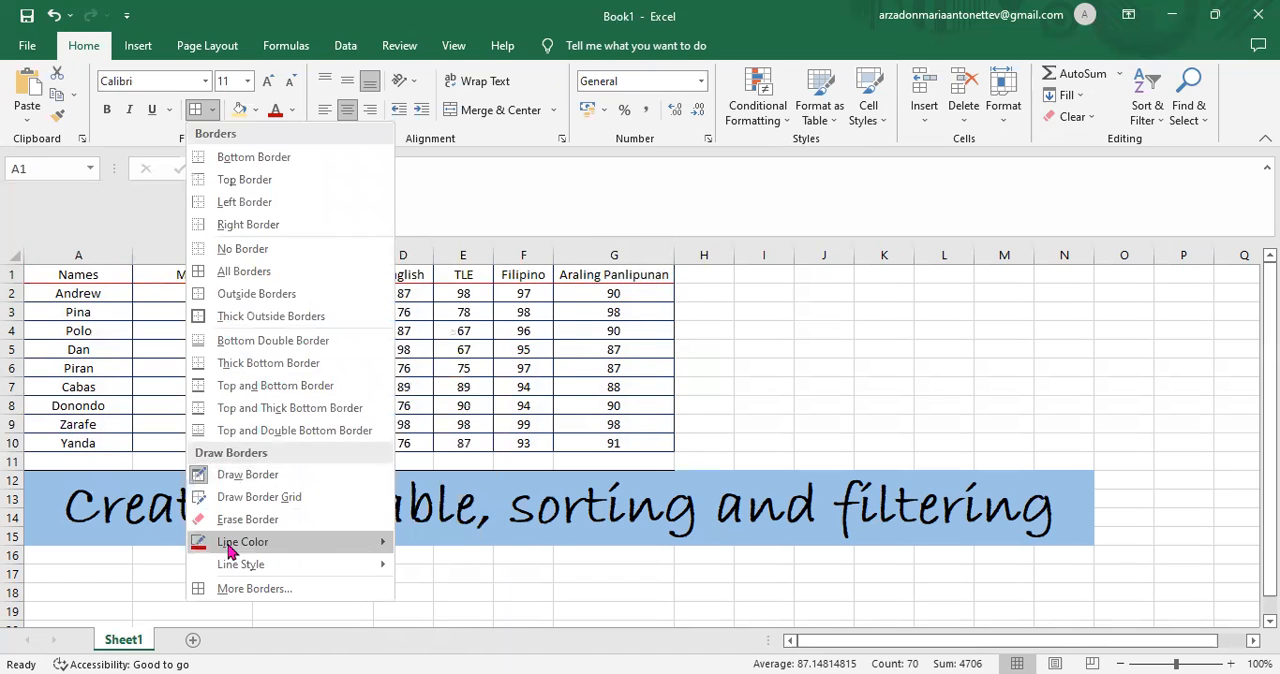
mouse_move(371, 549)
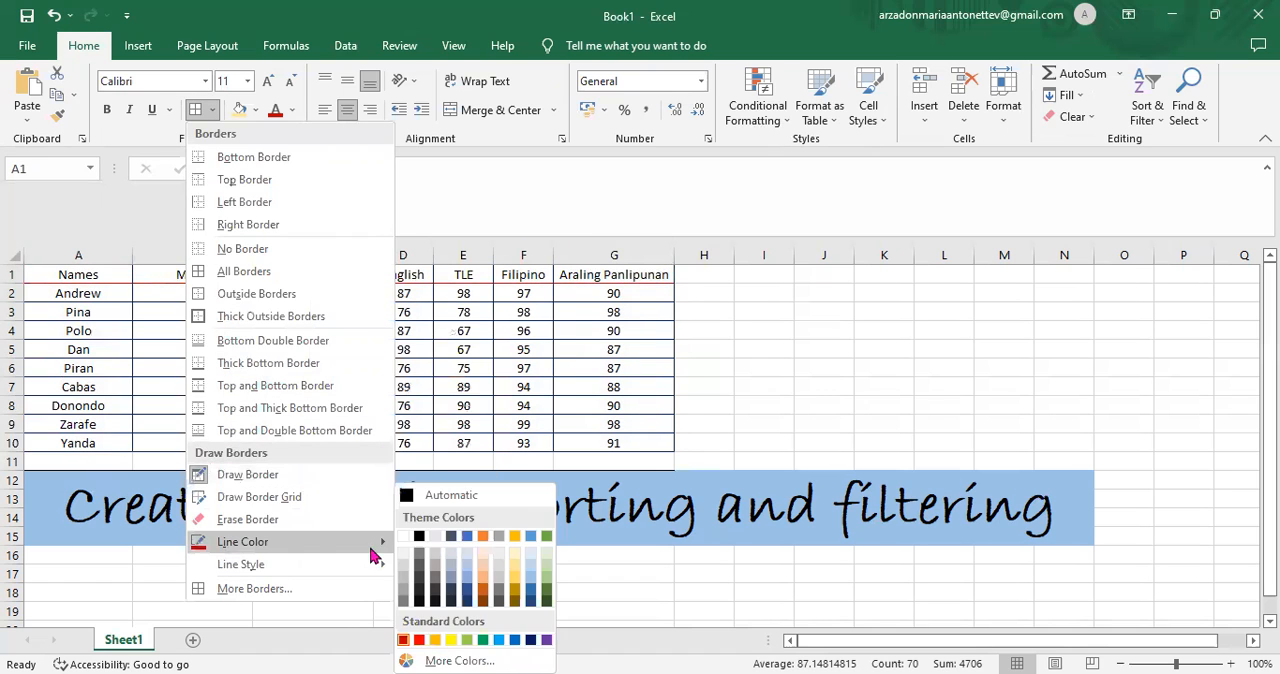
left_click(250, 592)
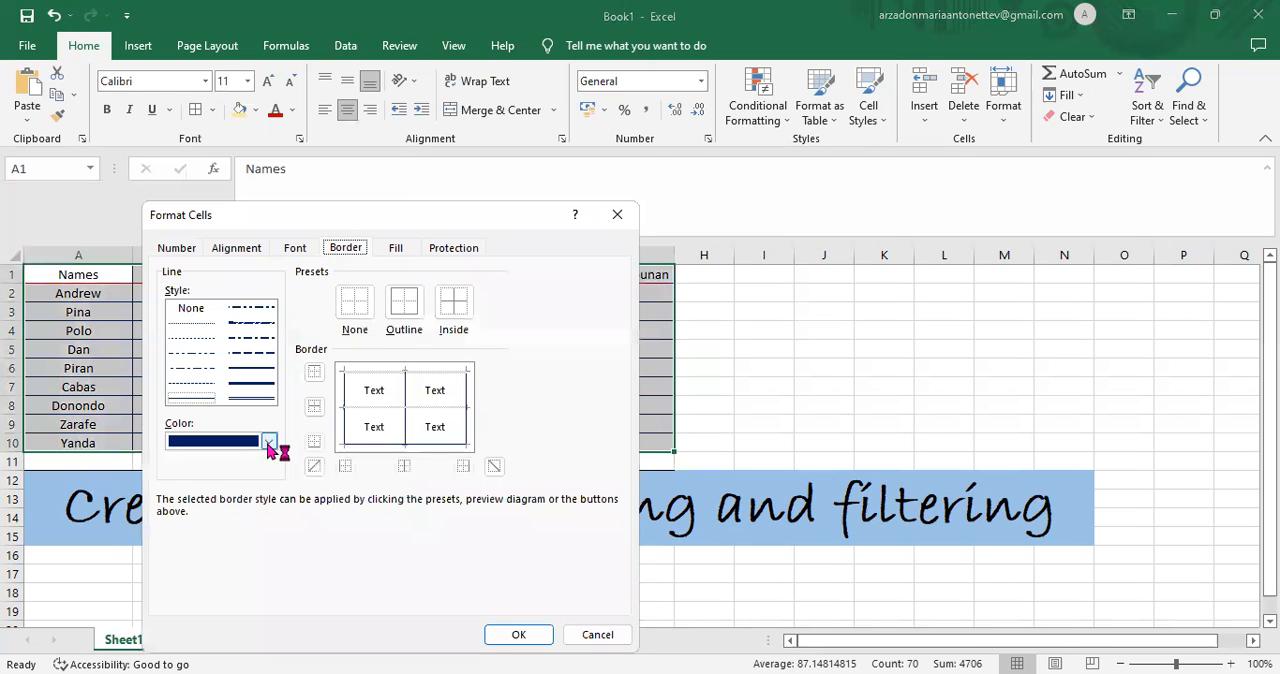
left_click(269, 443)
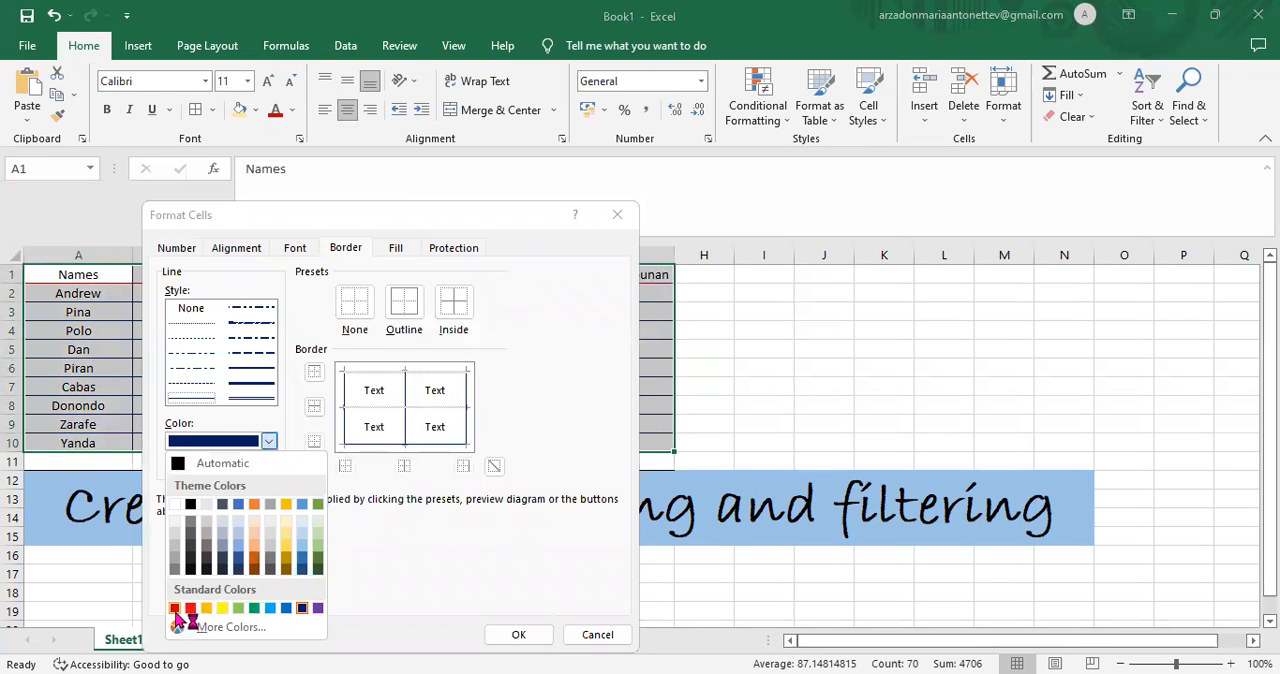
left_click(175, 608)
left_click(266, 389)
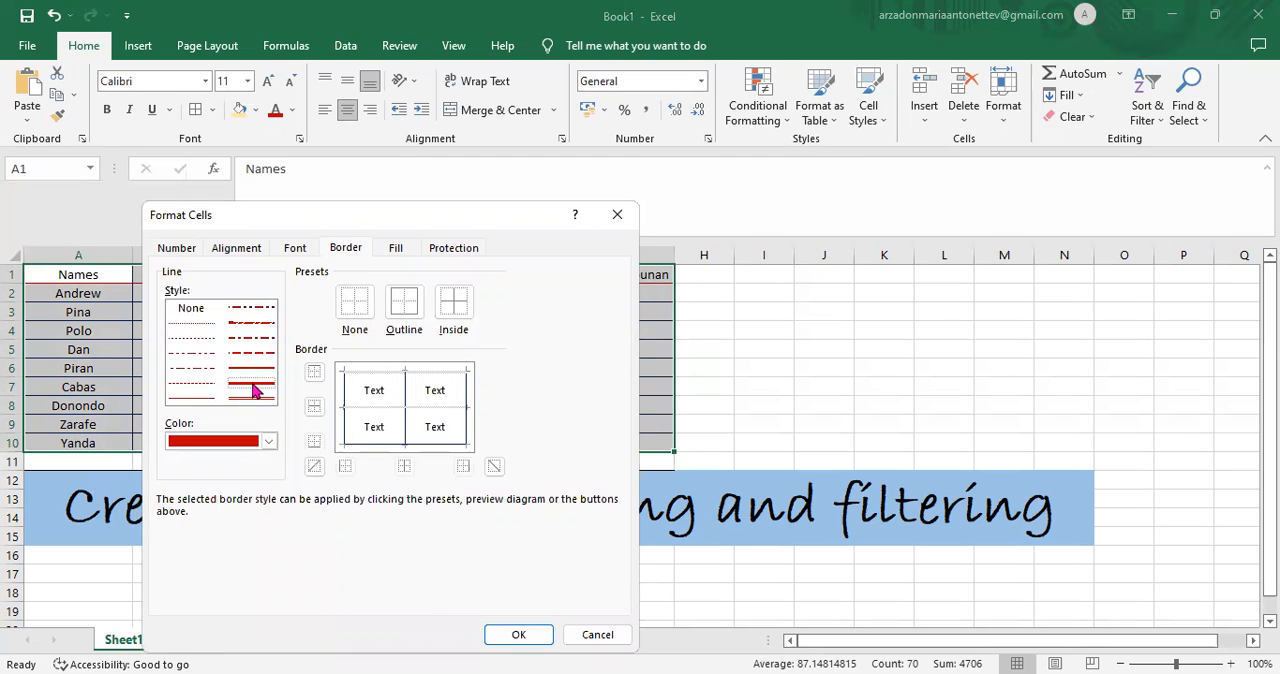
left_click(253, 393)
left_click(406, 318)
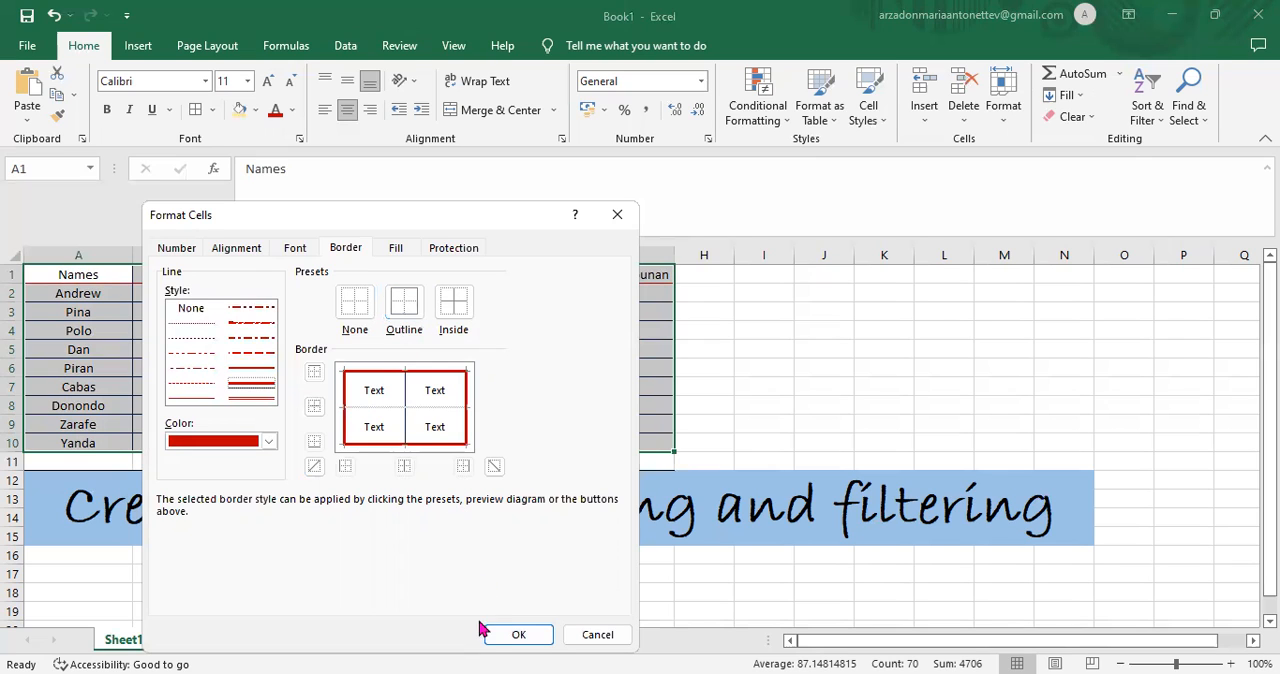
left_click(516, 636)
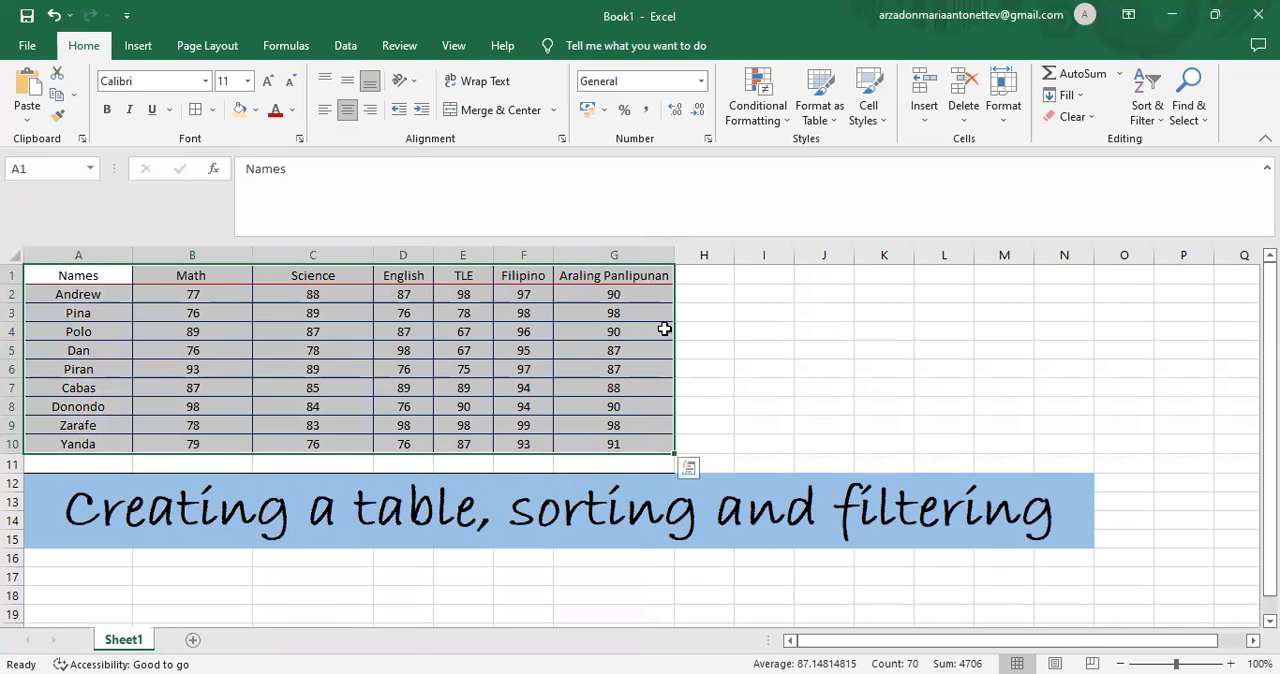
left_click(686, 354)
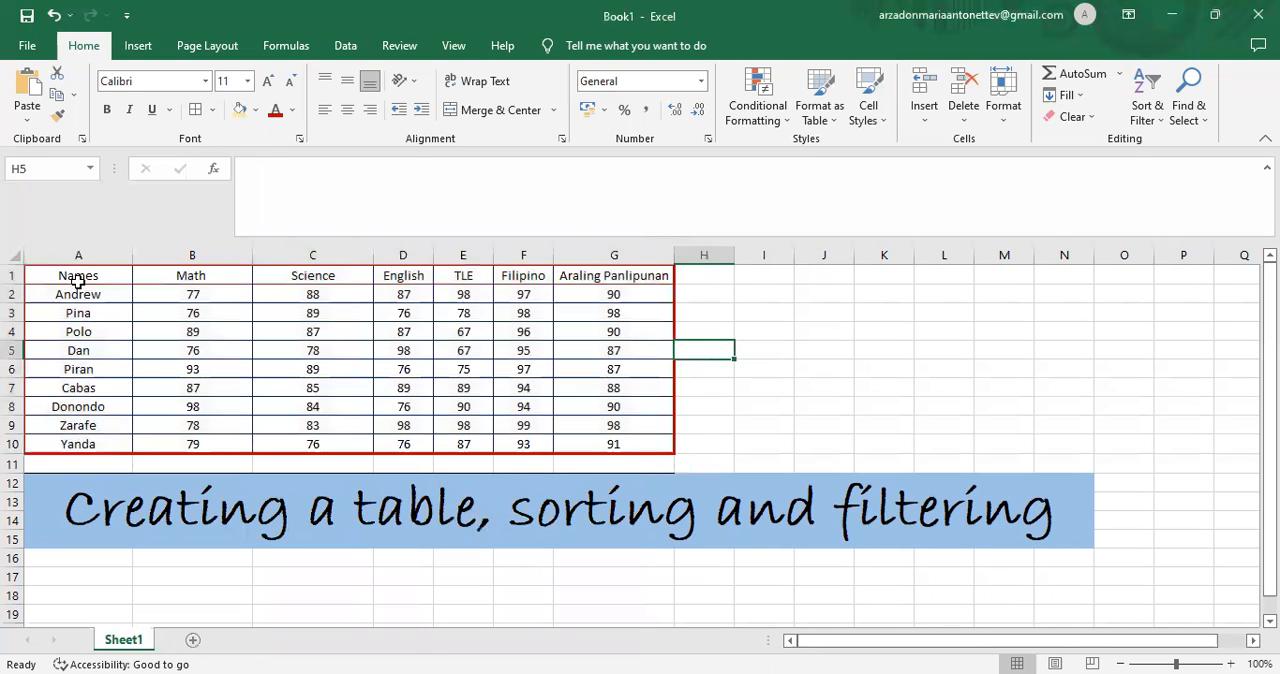
- Format the header row A1:G1 in bold Aharoni at font size 20
left_click_drag(50, 271, 636, 266)
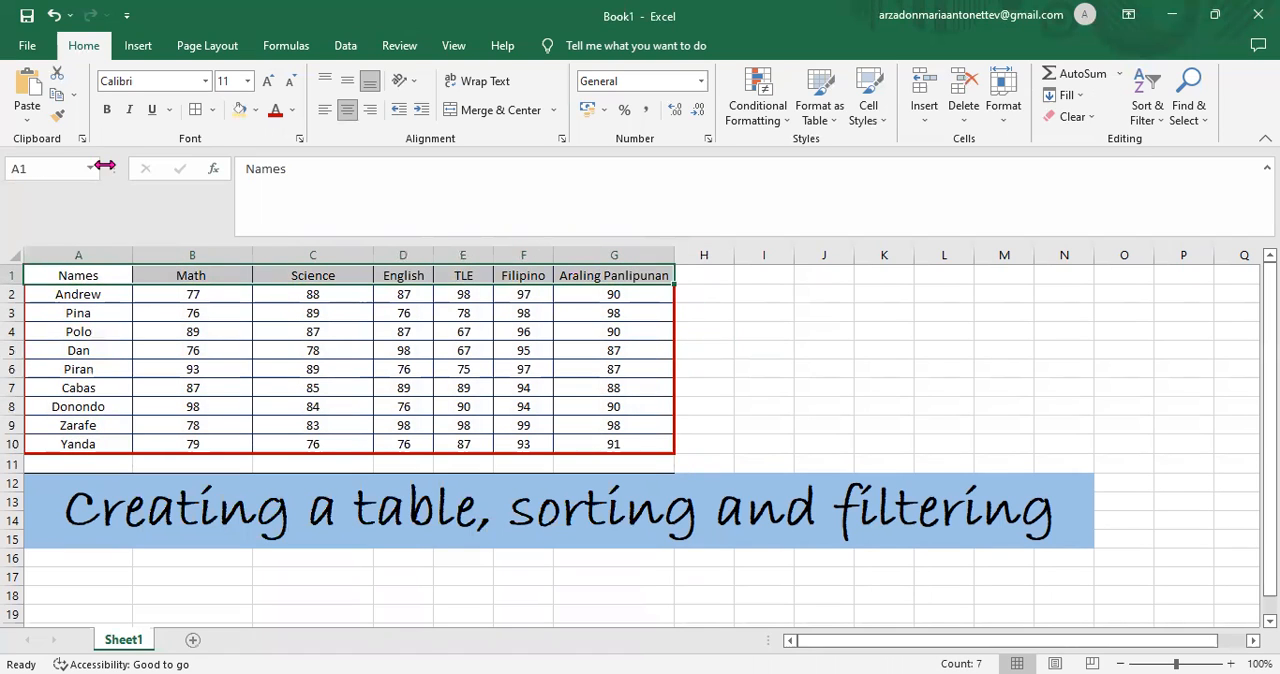
left_click(106, 111)
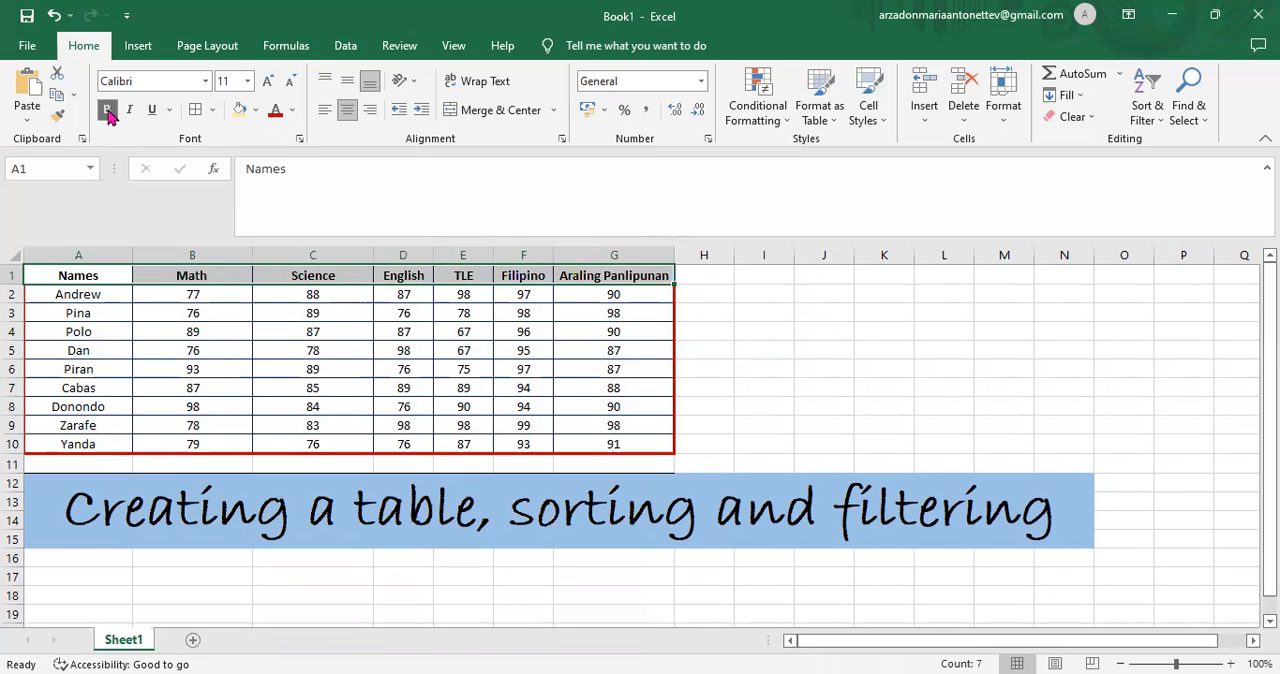
left_click(205, 84)
left_click(140, 218)
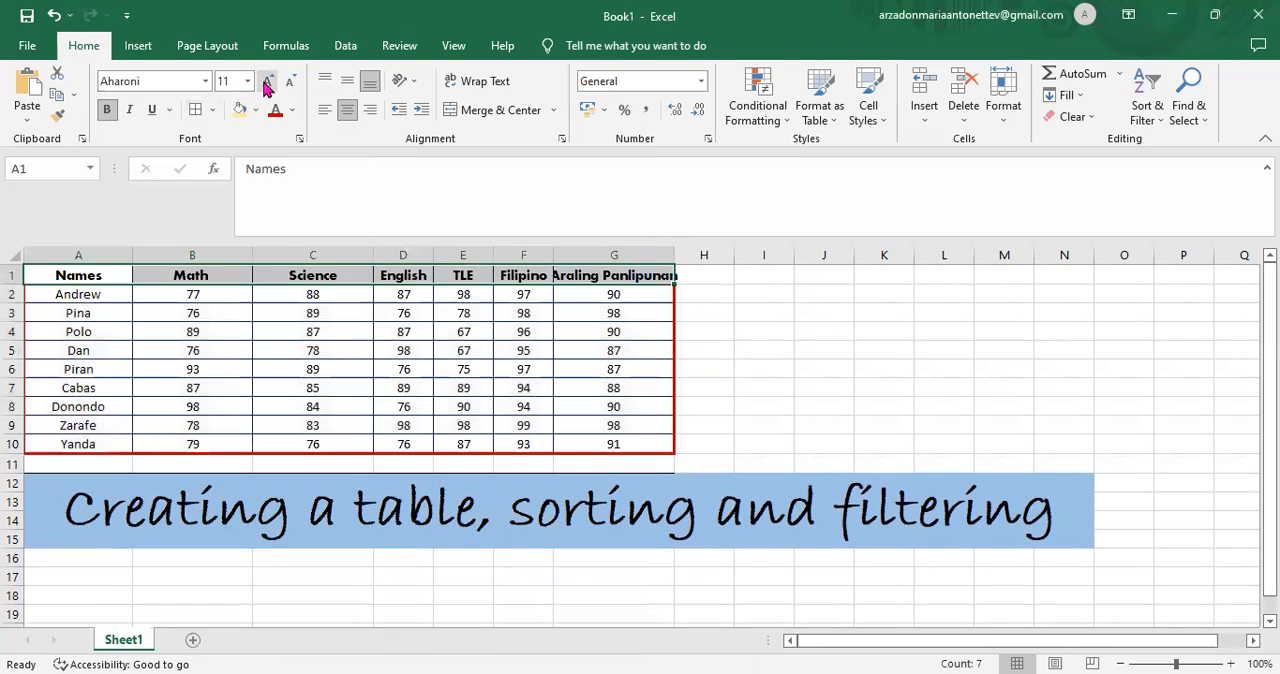
left_click(267, 81)
left_click(267, 81)
left_click(267, 81)
left_click(267, 81)
left_click(267, 81)
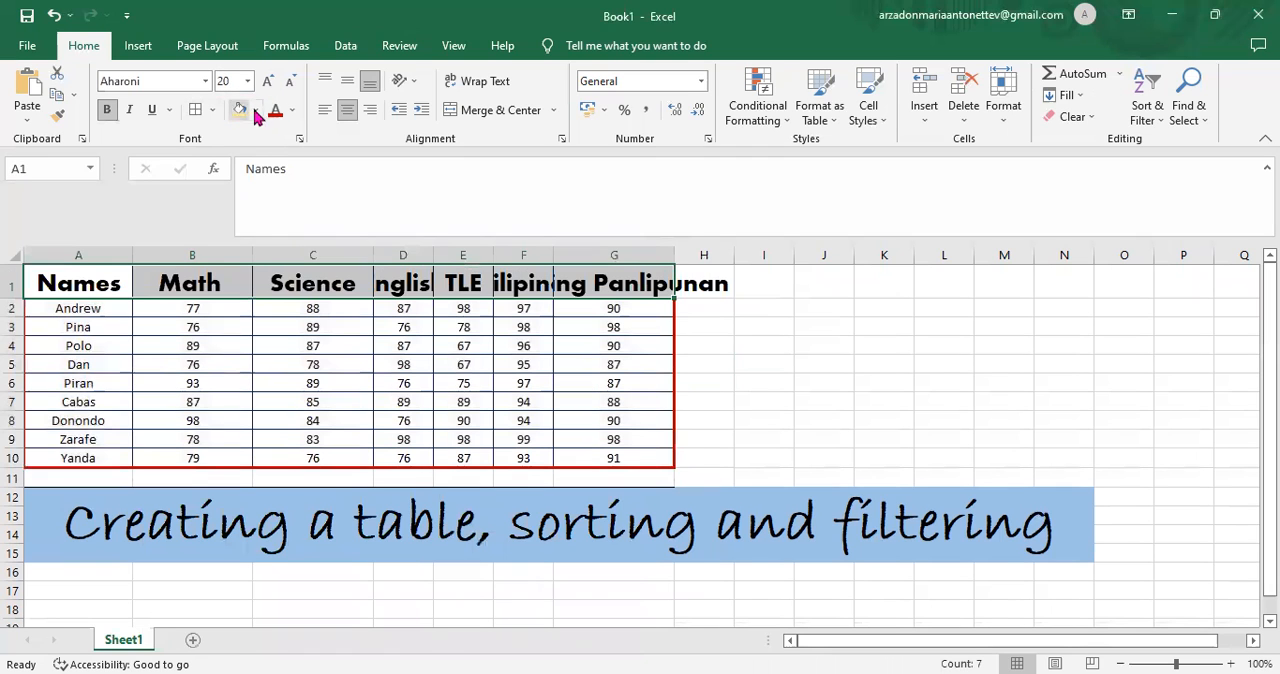
- Fill the header row with light gold and widen the Araling Panlipunan column
left_click(256, 110)
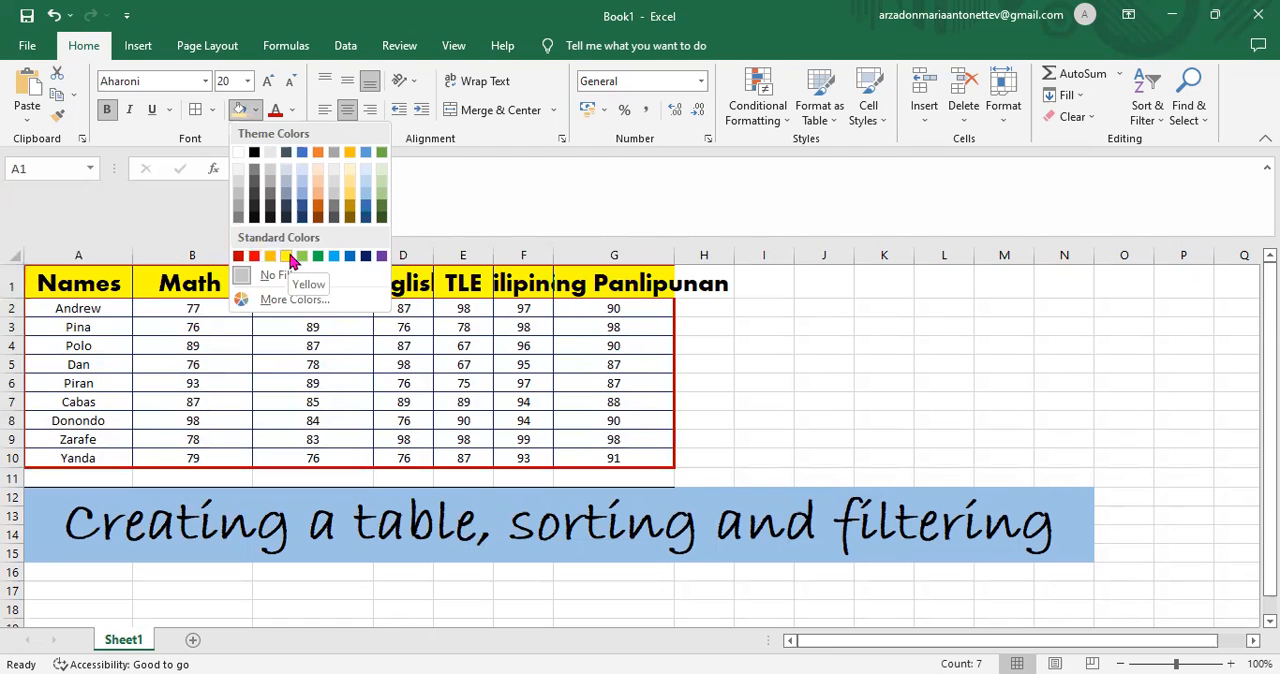
left_click(349, 199)
left_click_drag(674, 255, 722, 255)
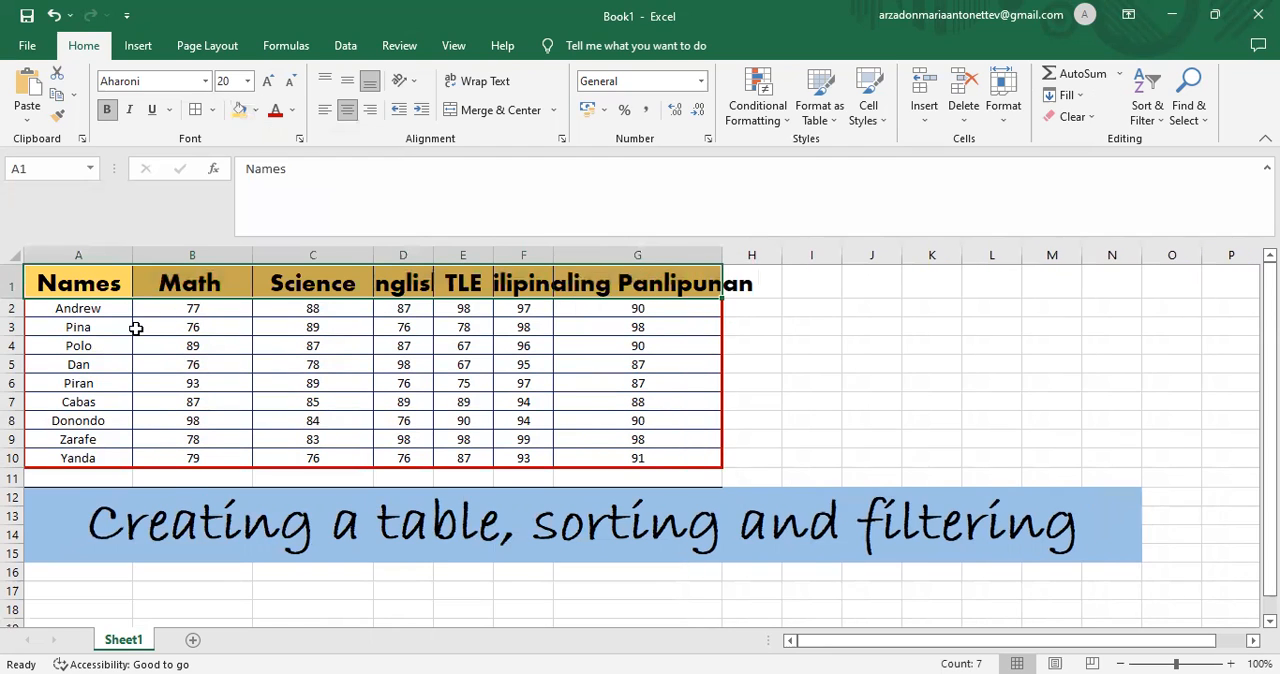
- Set the student names in A2:A10 to Aharoni at font size 16
left_click(82, 309)
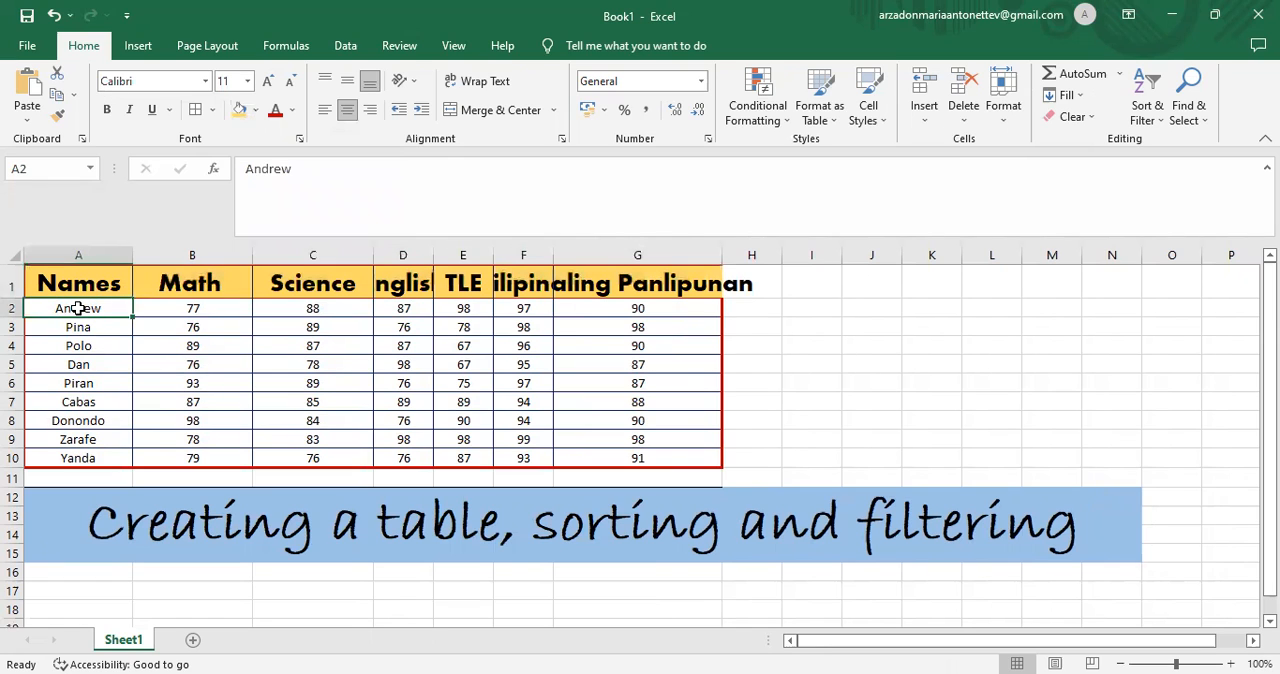
left_click_drag(79, 309, 89, 455)
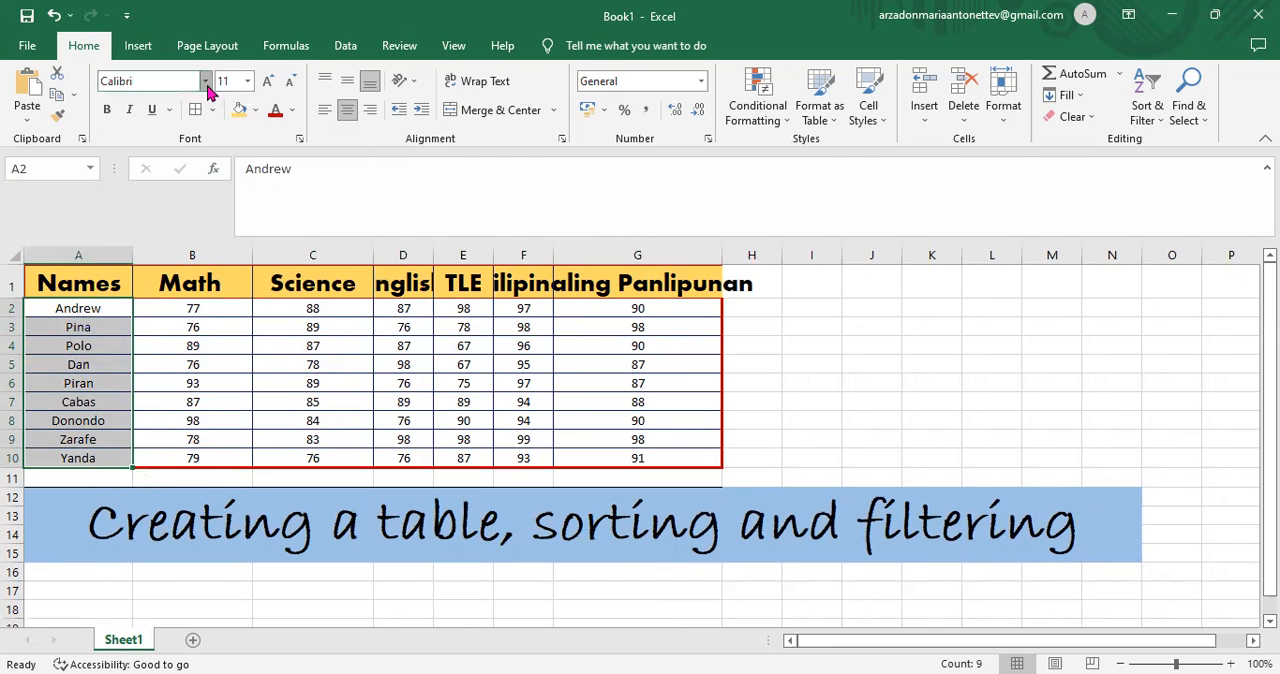
left_click(206, 81)
left_click(135, 216)
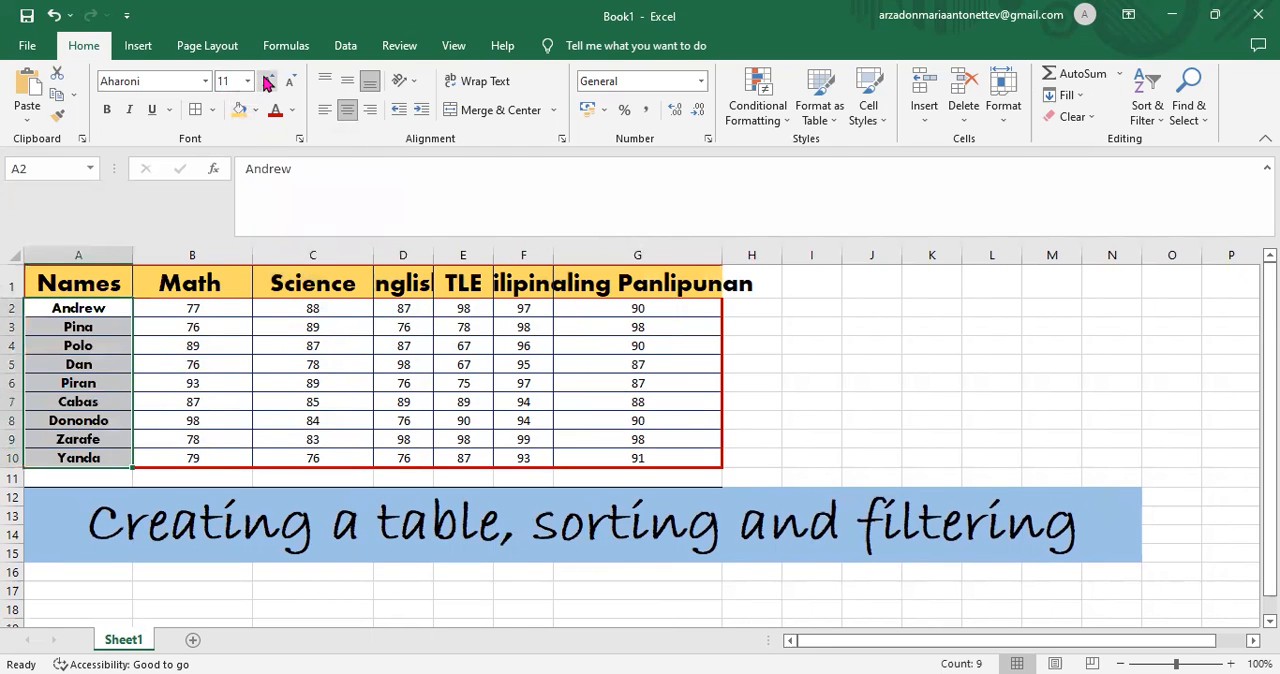
left_click(268, 82)
left_click(268, 82)
left_click(268, 82)
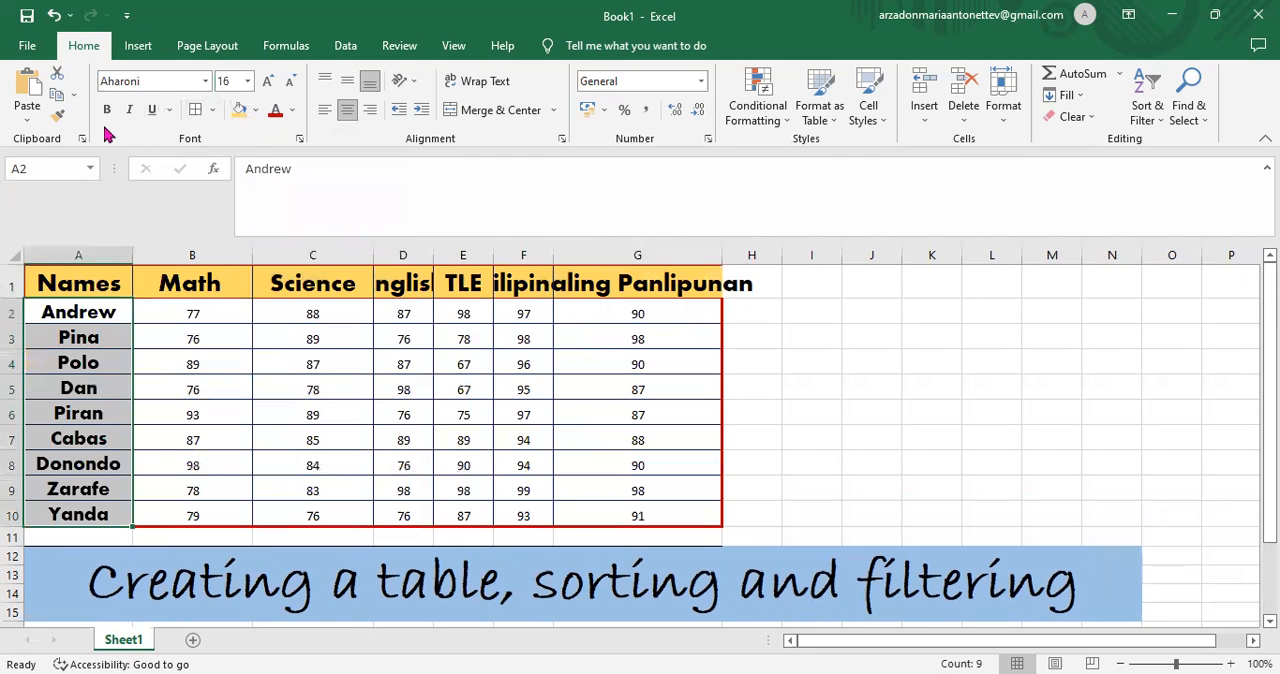
- Fill the student name cells A2:A10 with light orange
left_click(256, 110)
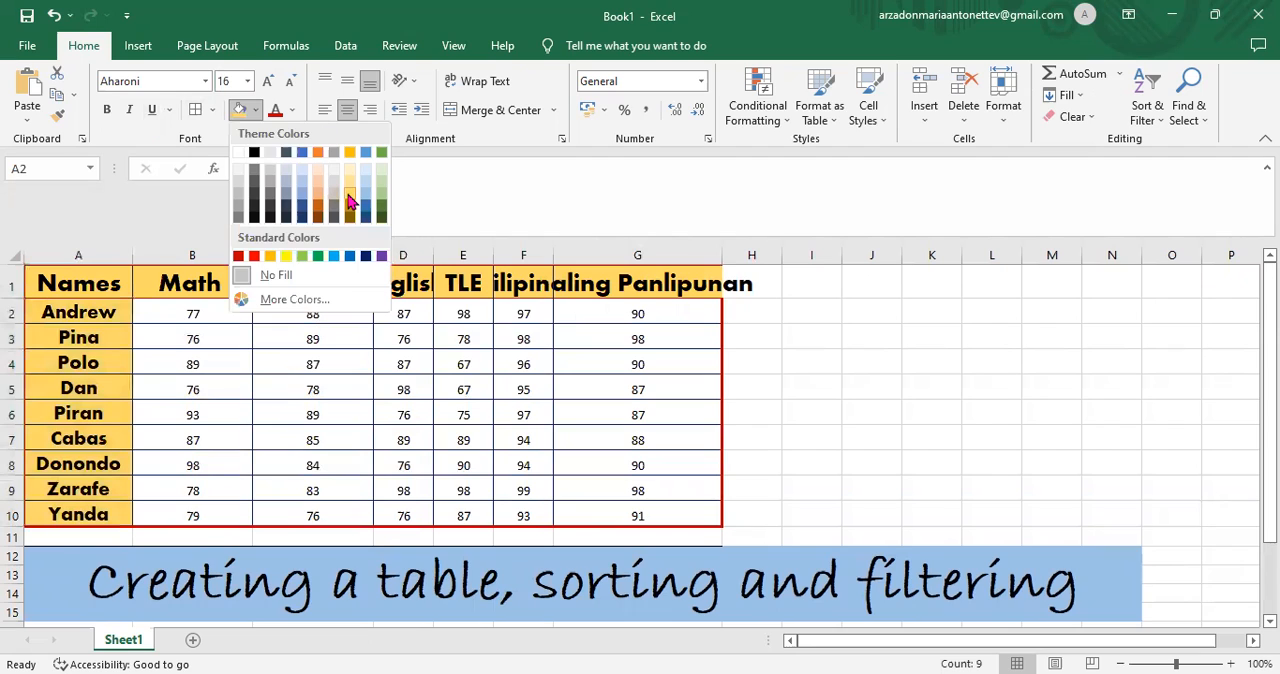
left_click(349, 199)
left_click(256, 110)
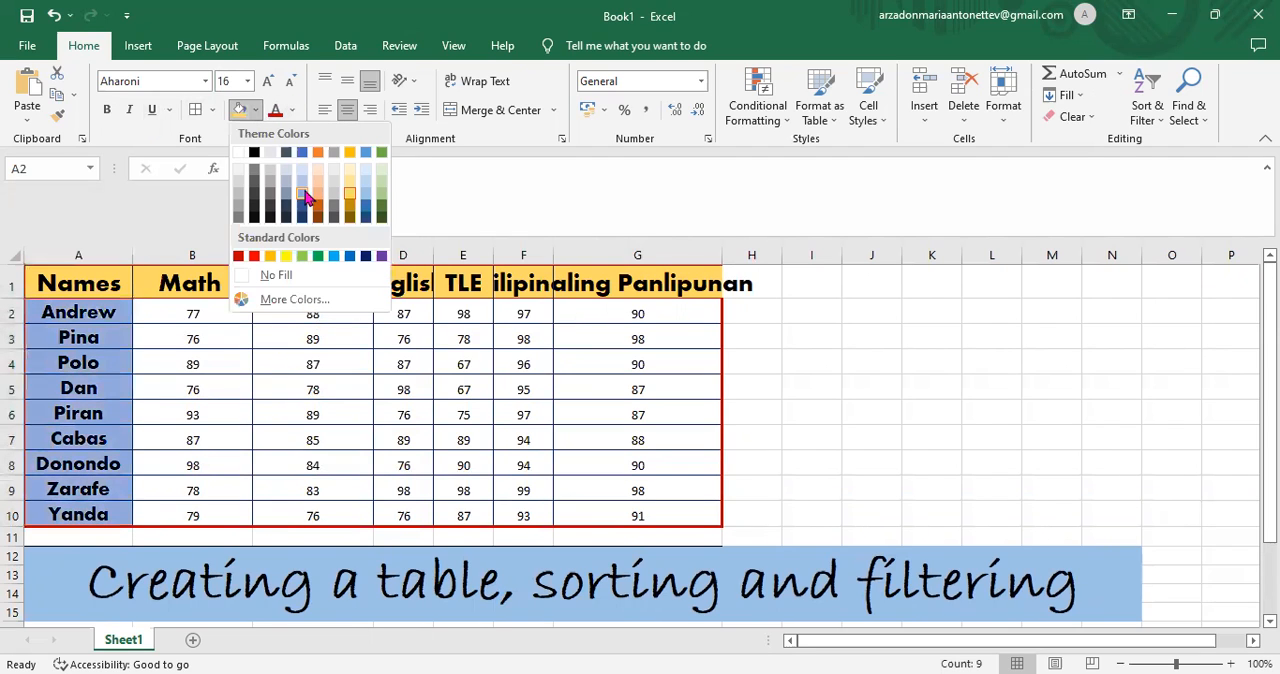
left_click(321, 193)
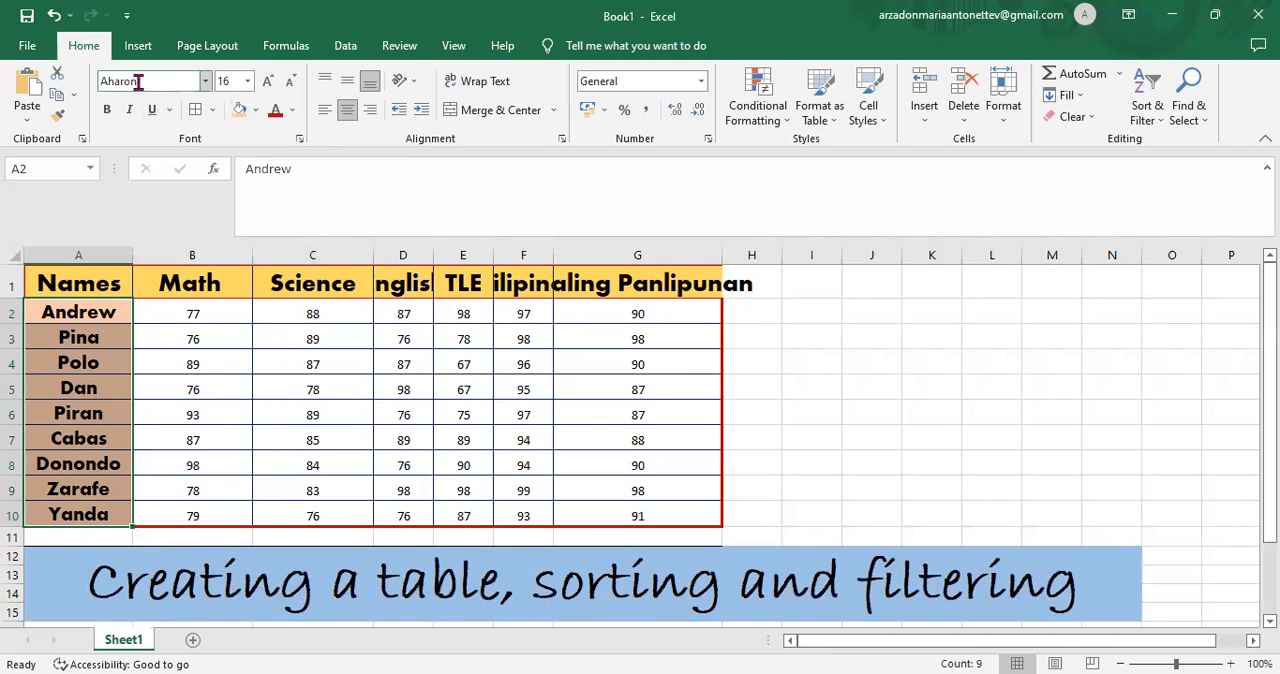
- Sort the whole grades table by the Names column's cell values in A to Z order
left_click(345, 48)
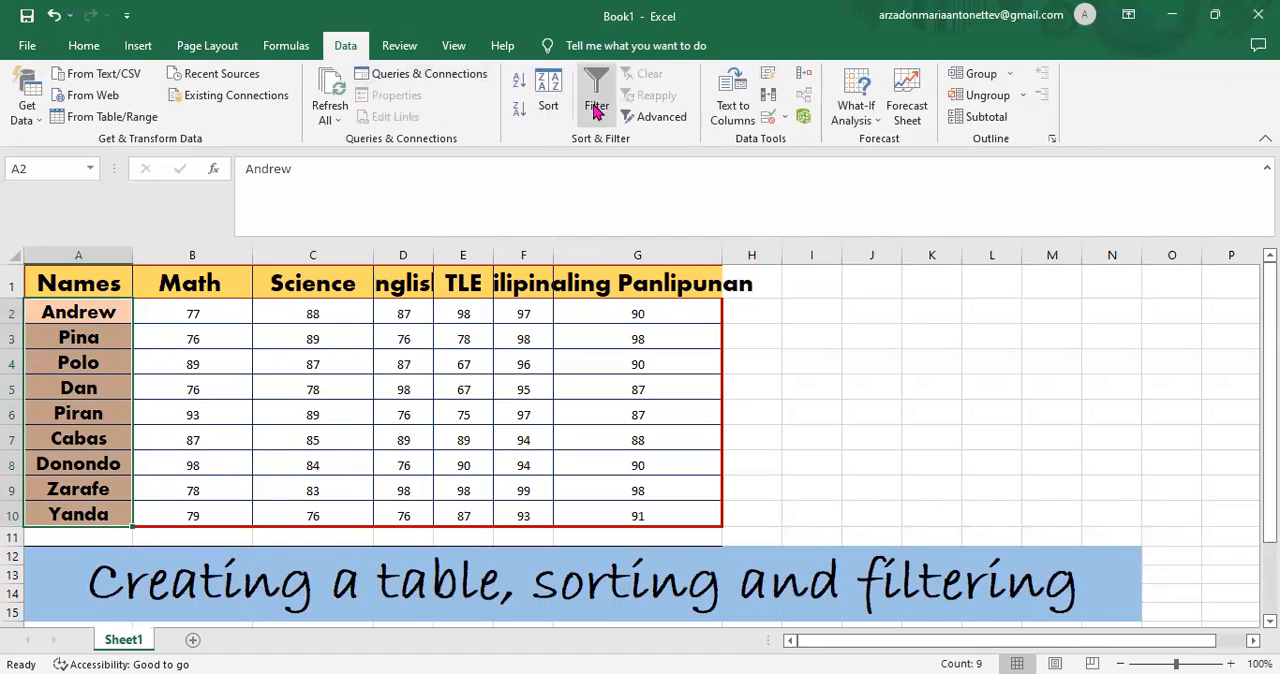
left_click(550, 100)
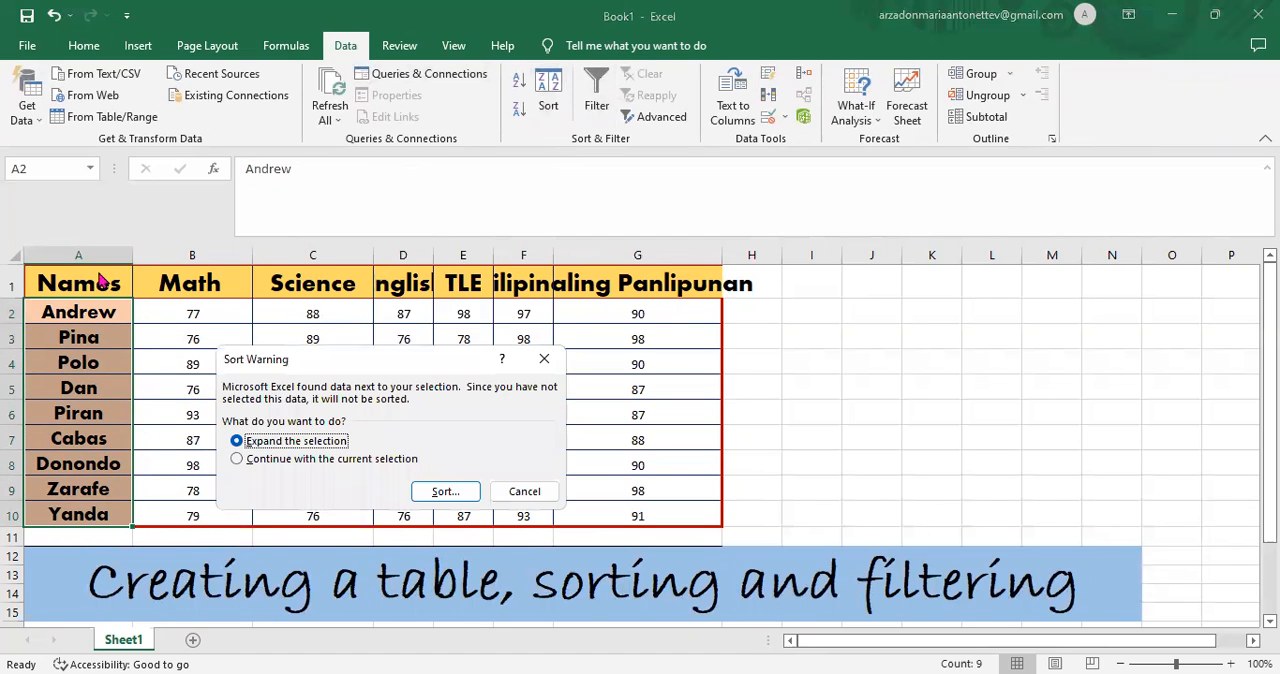
left_click(548, 357)
left_click(93, 279)
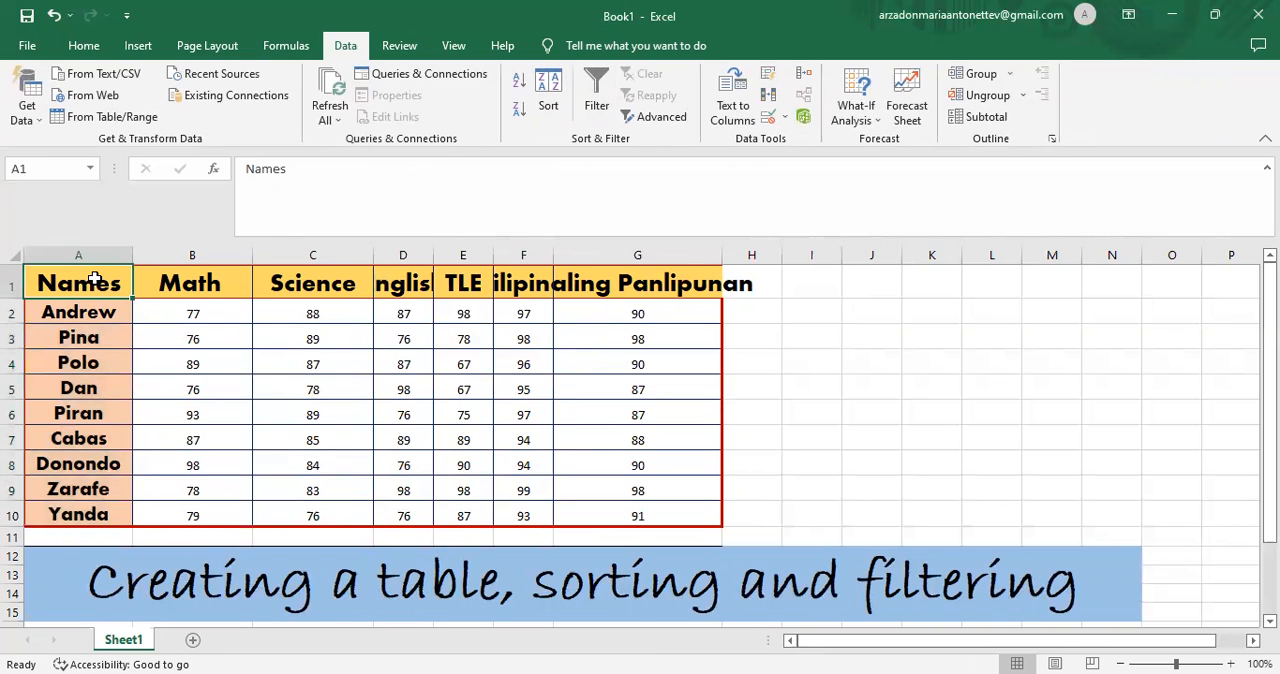
left_click(548, 100)
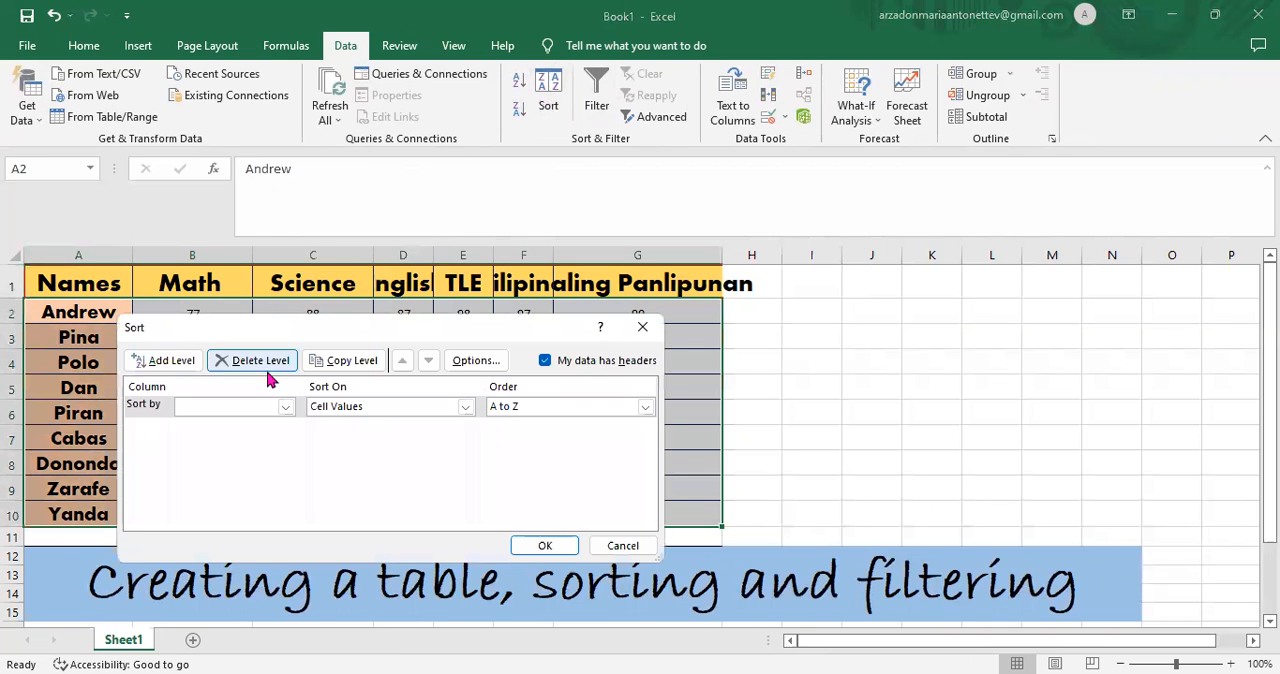
left_click(286, 407)
left_click(229, 427)
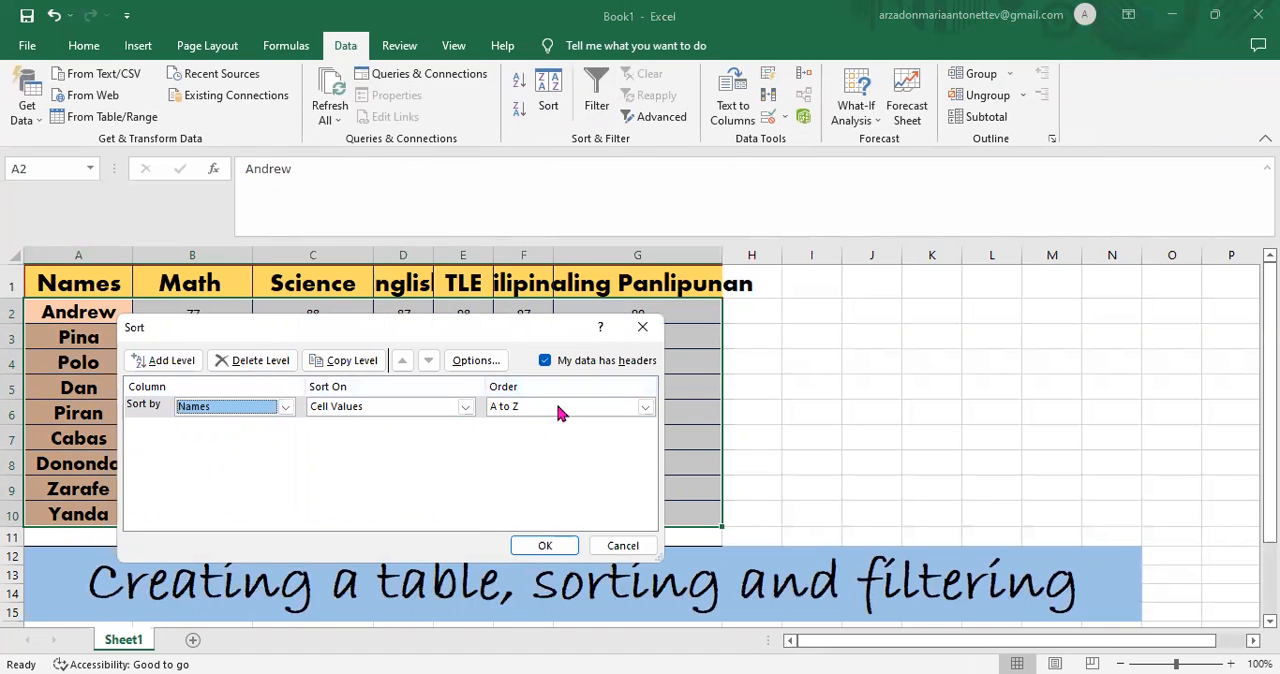
left_click(537, 545)
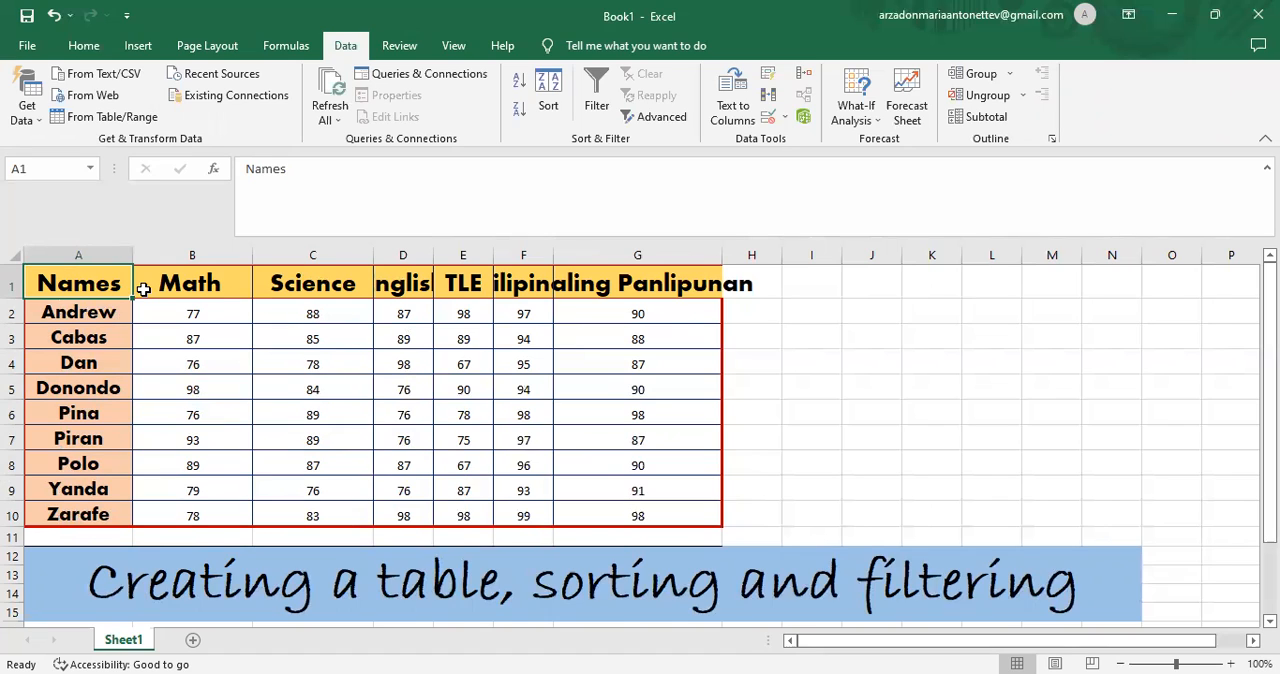
- Turn on filtering for the table and filter the Names column to show only the first student in the list
left_click(597, 92)
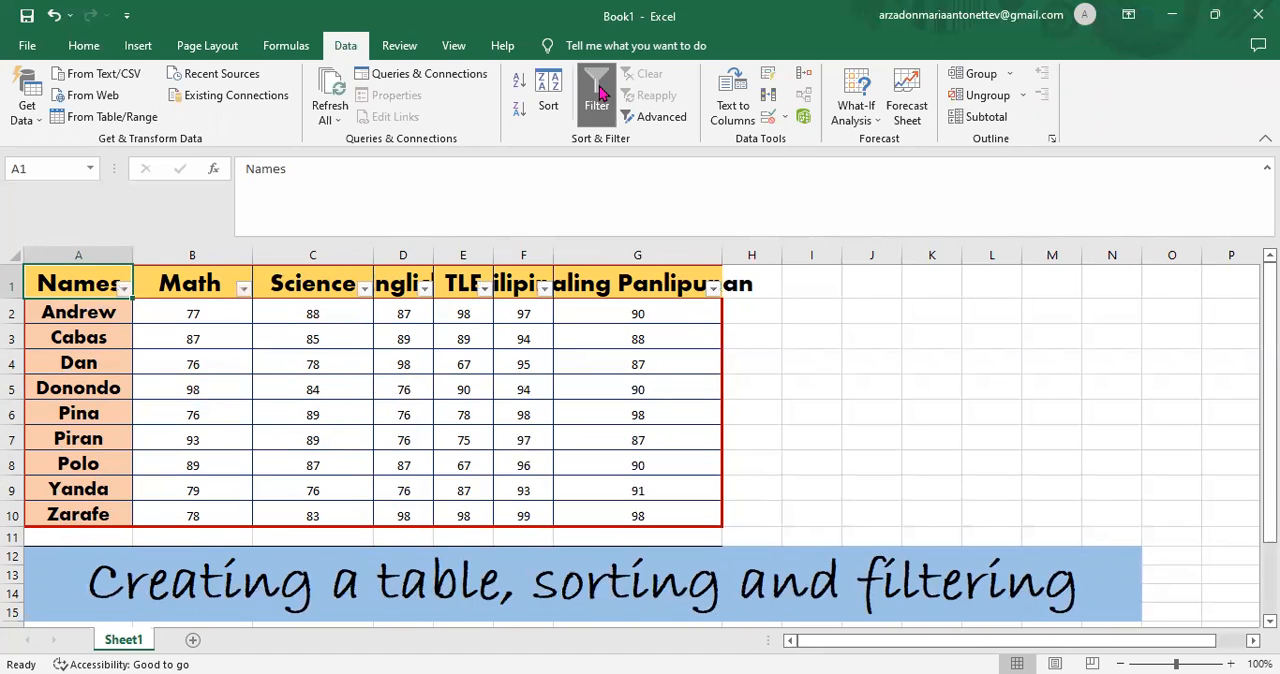
left_click(122, 290)
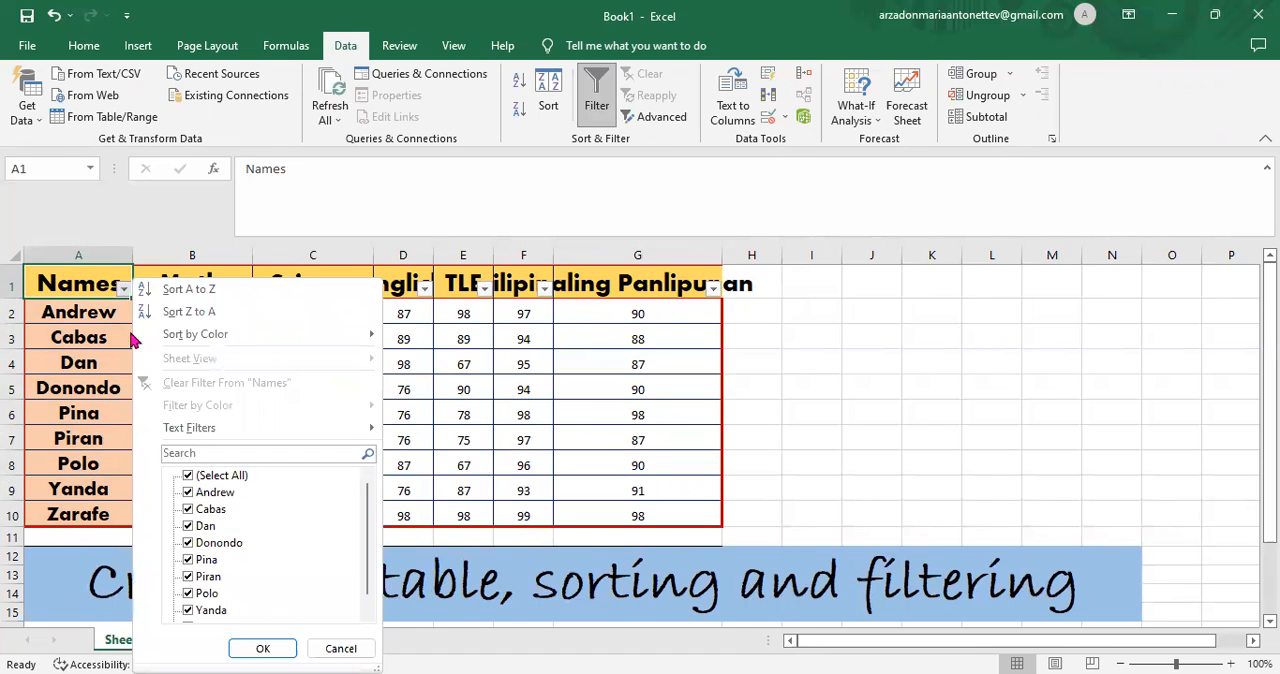
left_click(189, 477)
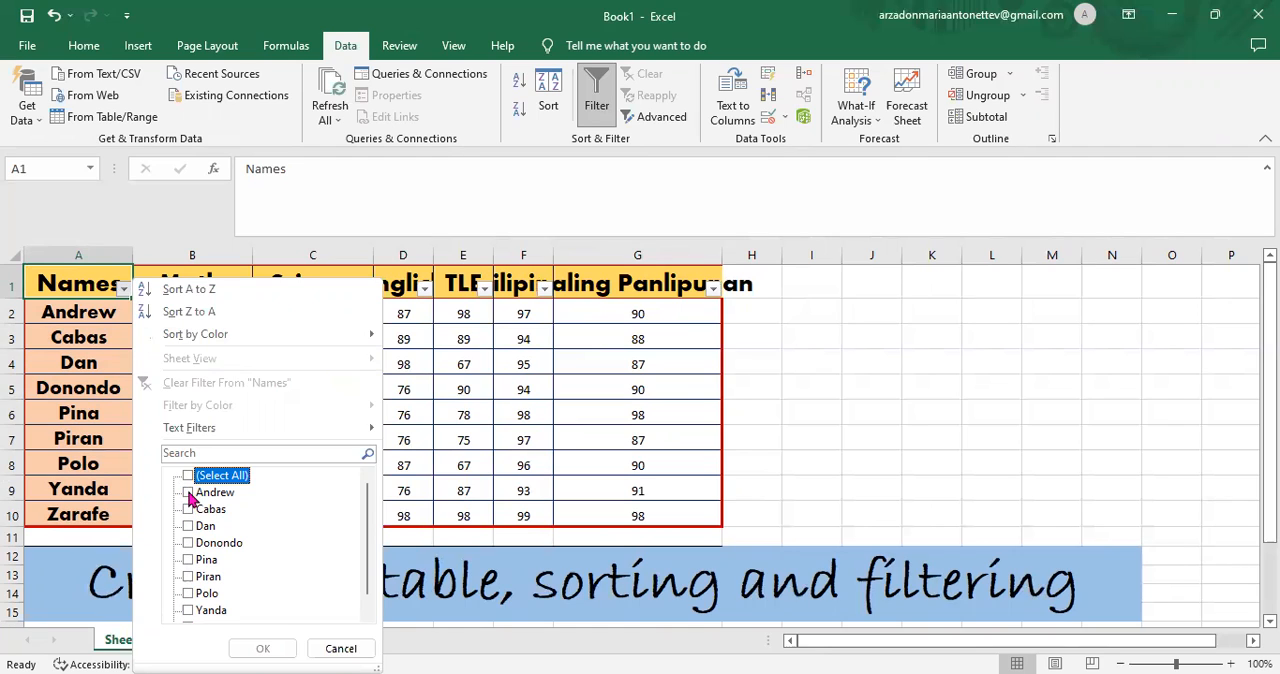
left_click(188, 493)
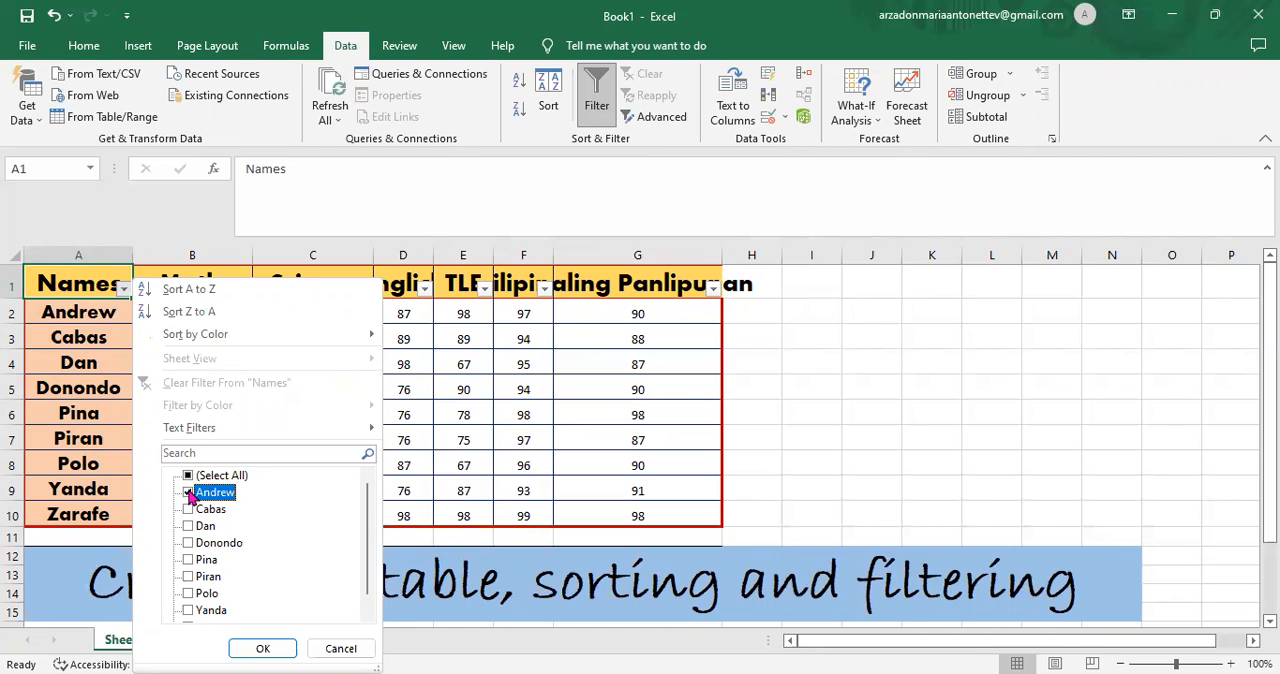
left_click(264, 649)
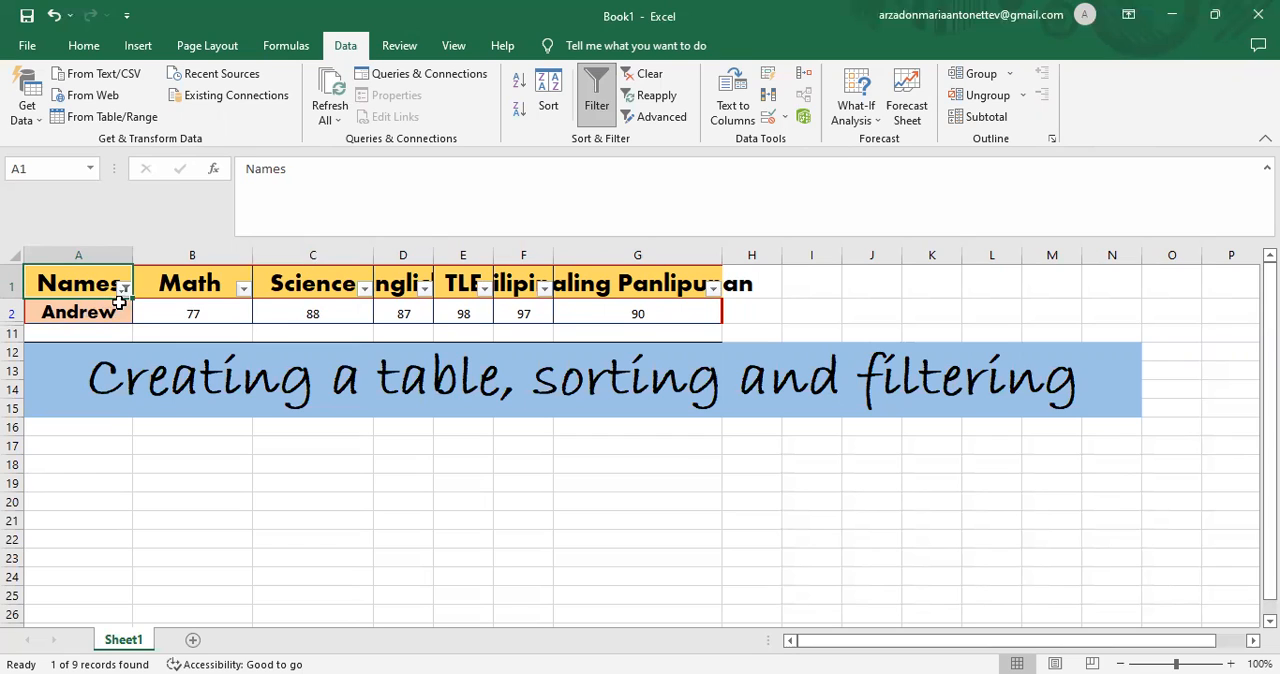
- Change the Names filter to show only the second student in the list
left_click(124, 289)
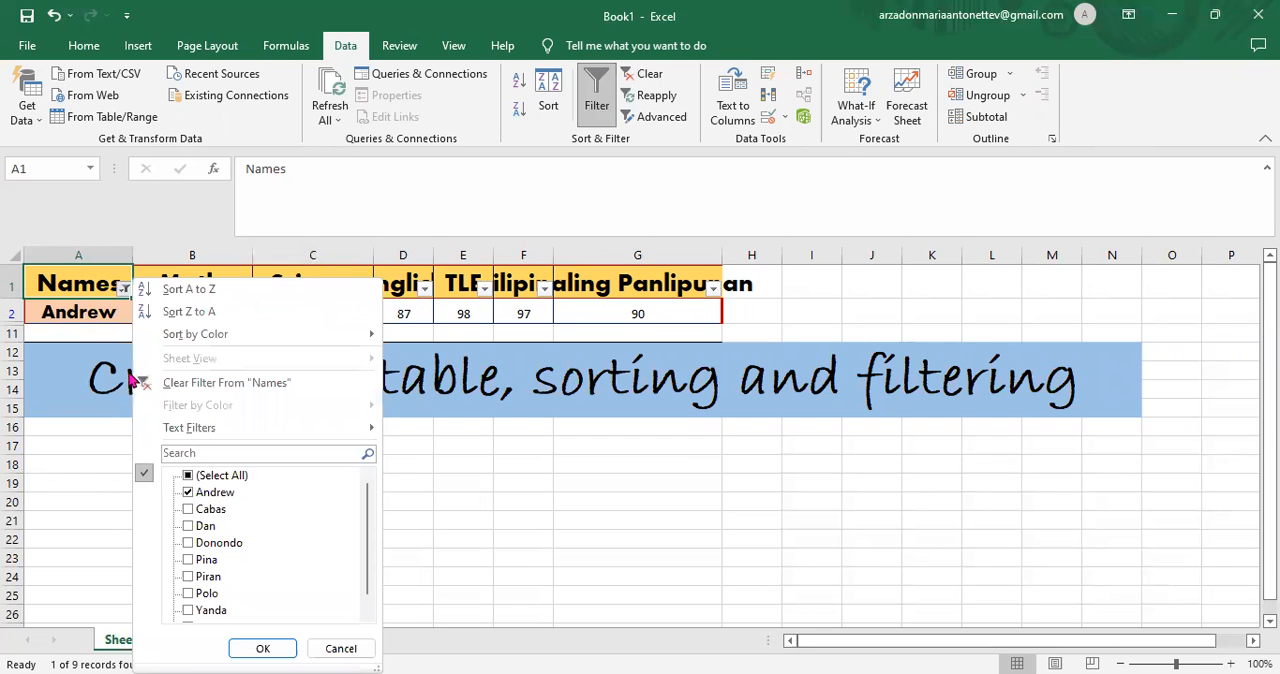
left_click(189, 512)
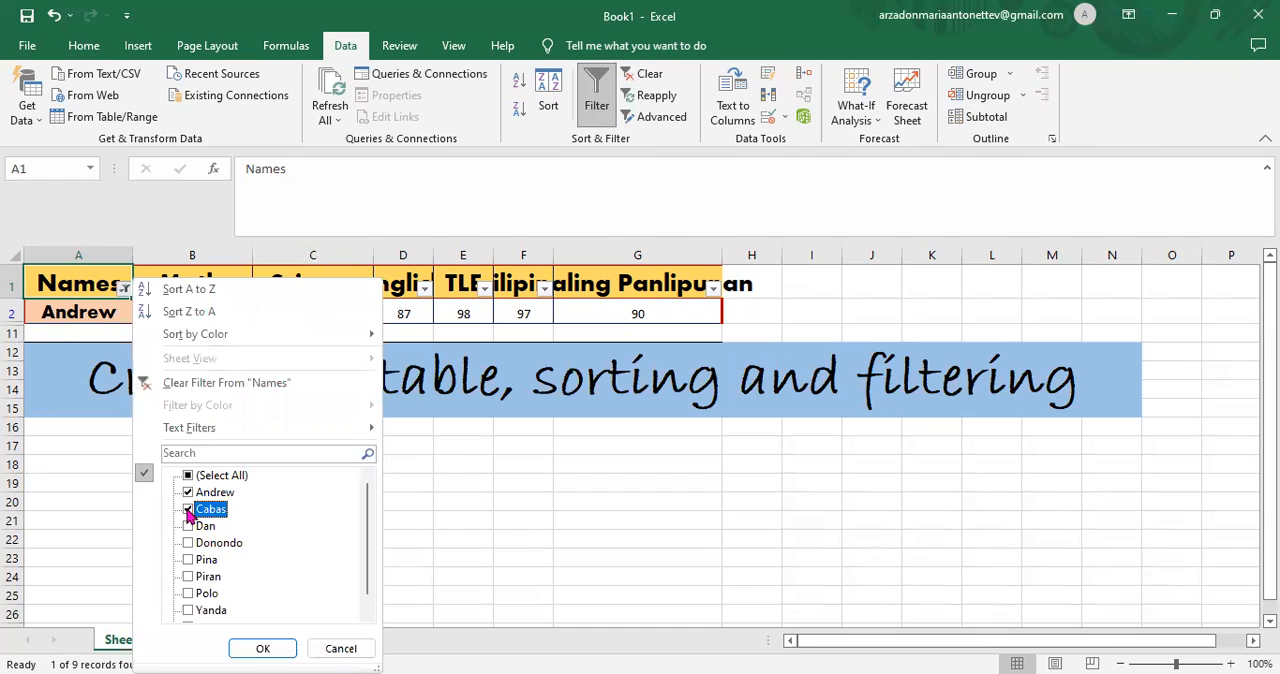
left_click(190, 494)
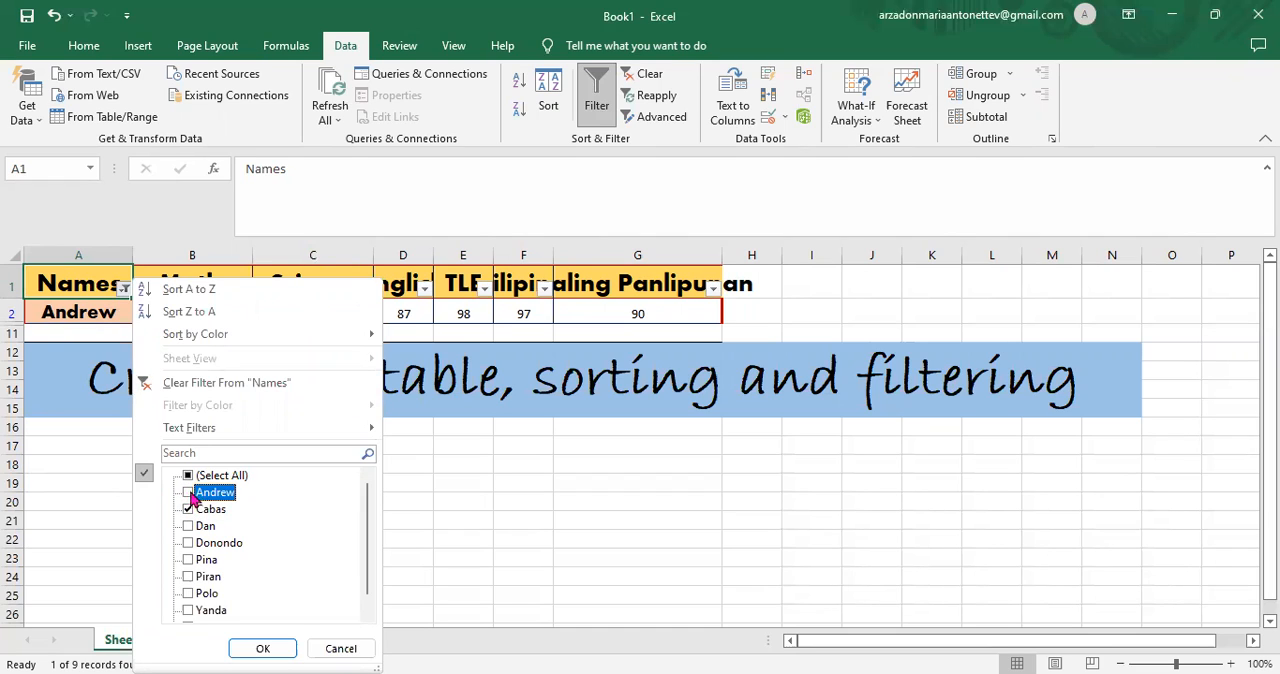
left_click(259, 651)
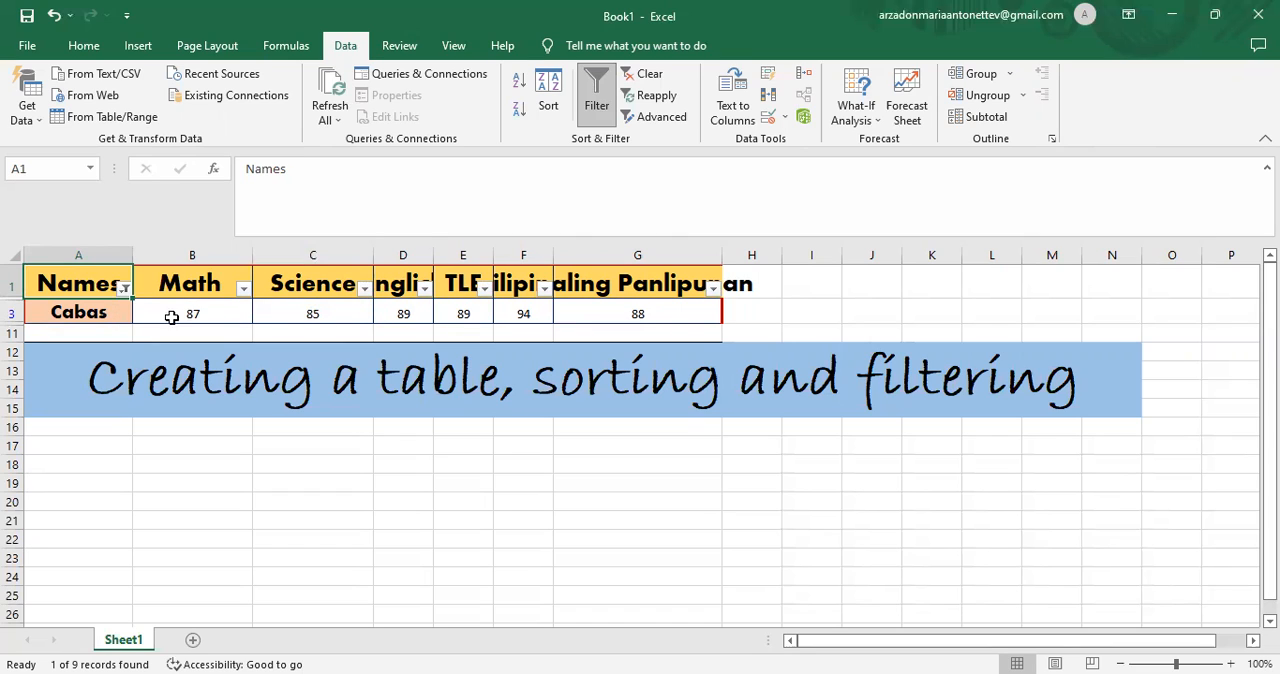
- Change the Names filter to show only the last student in the list
left_click(123, 289)
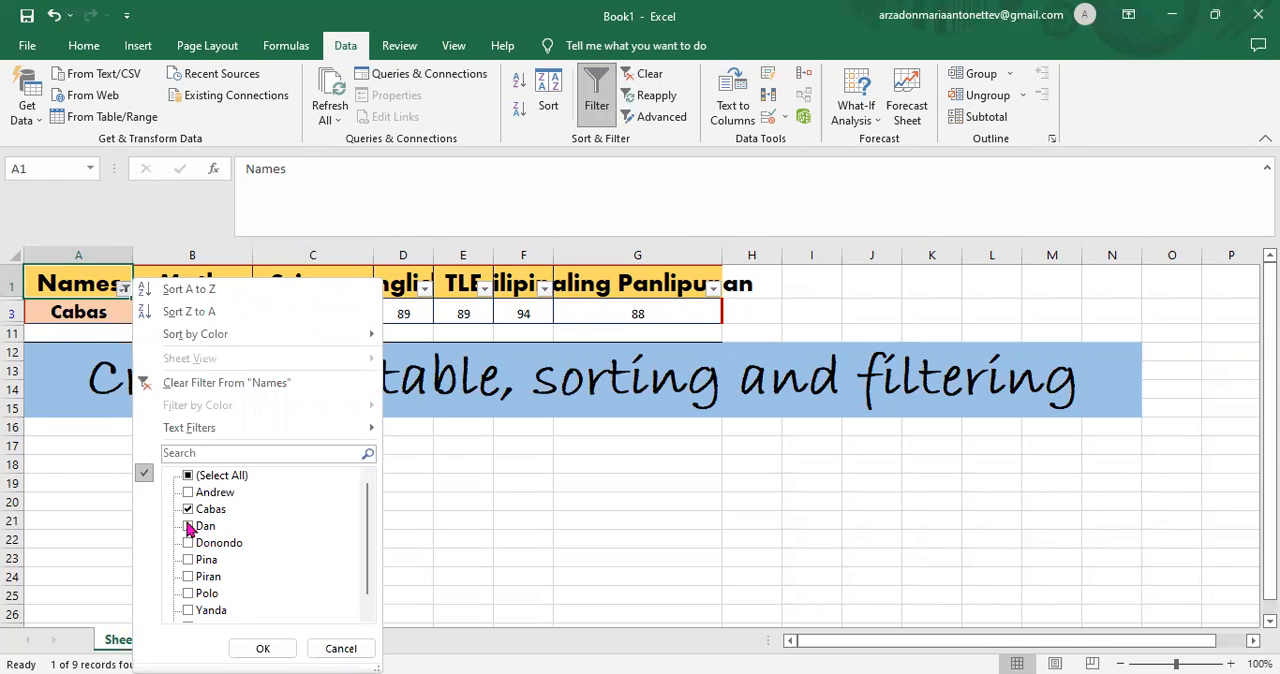
scroll(366, 573, "down", 1)
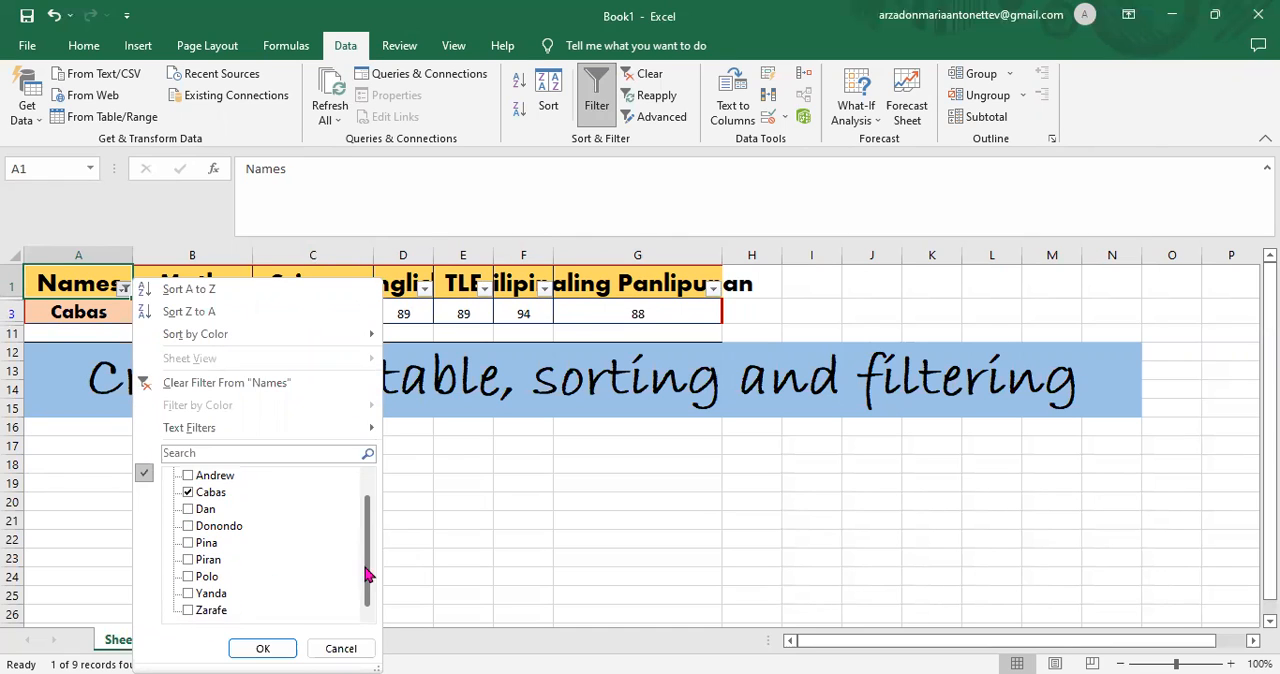
left_click(187, 610)
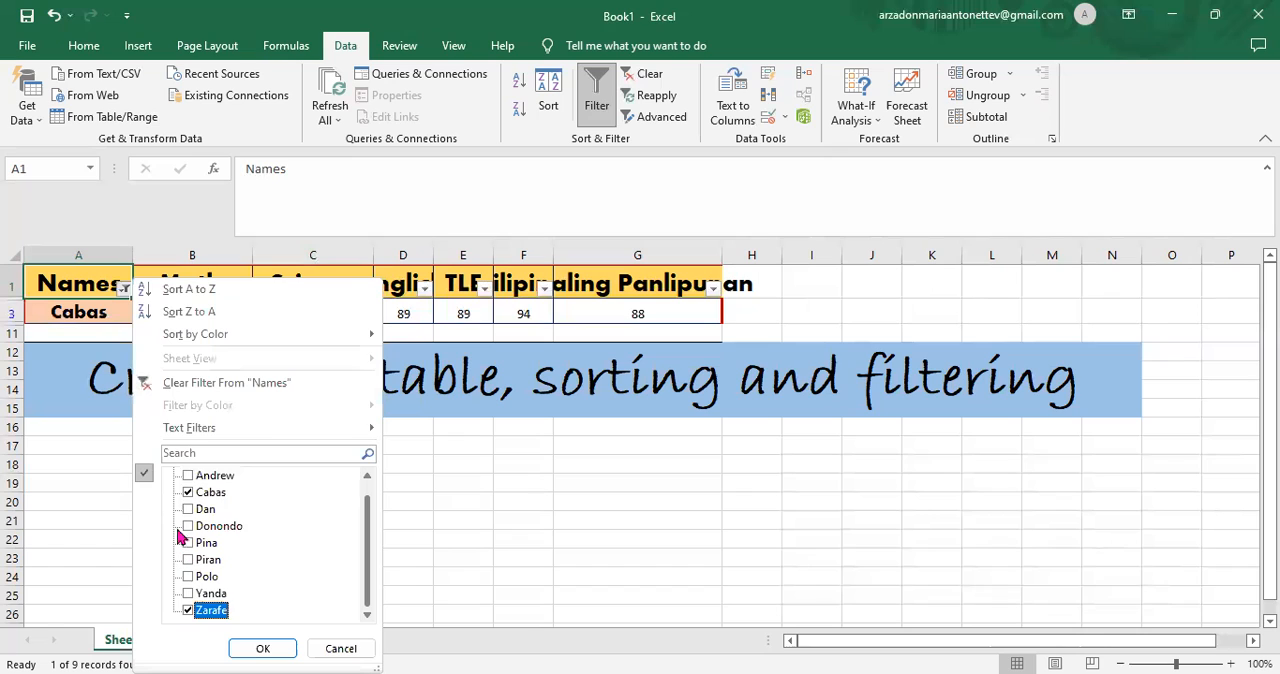
left_click(188, 492)
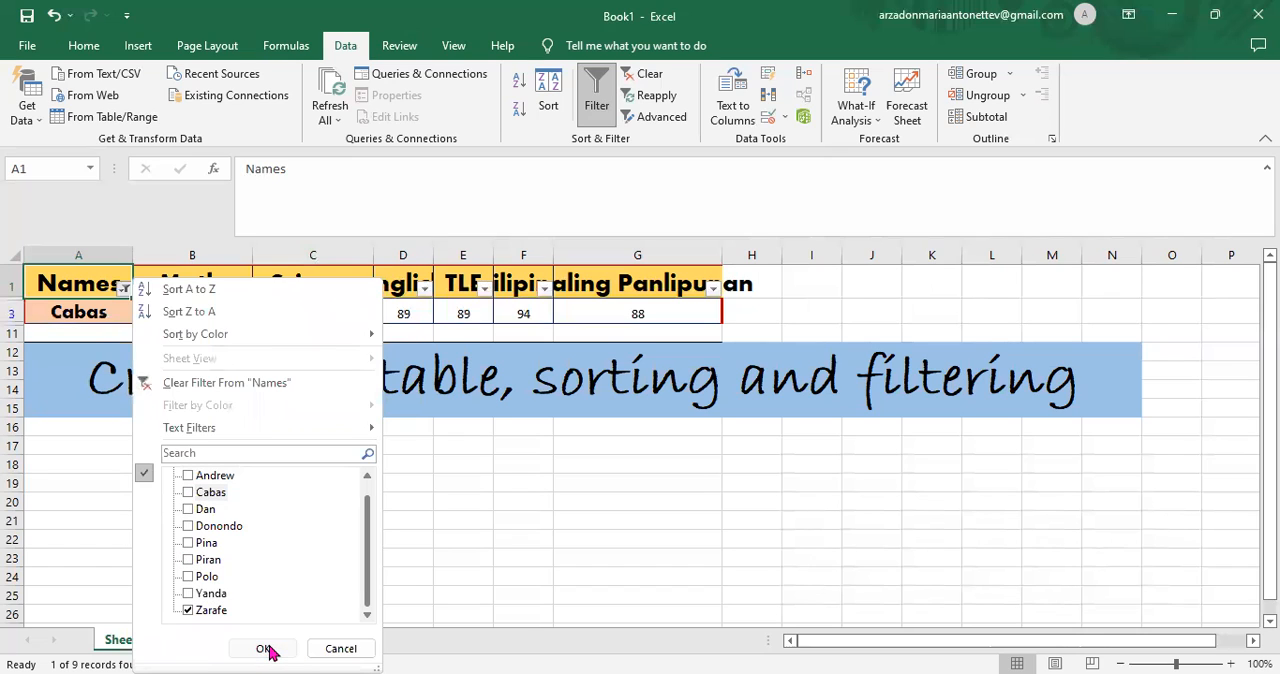
left_click(265, 649)
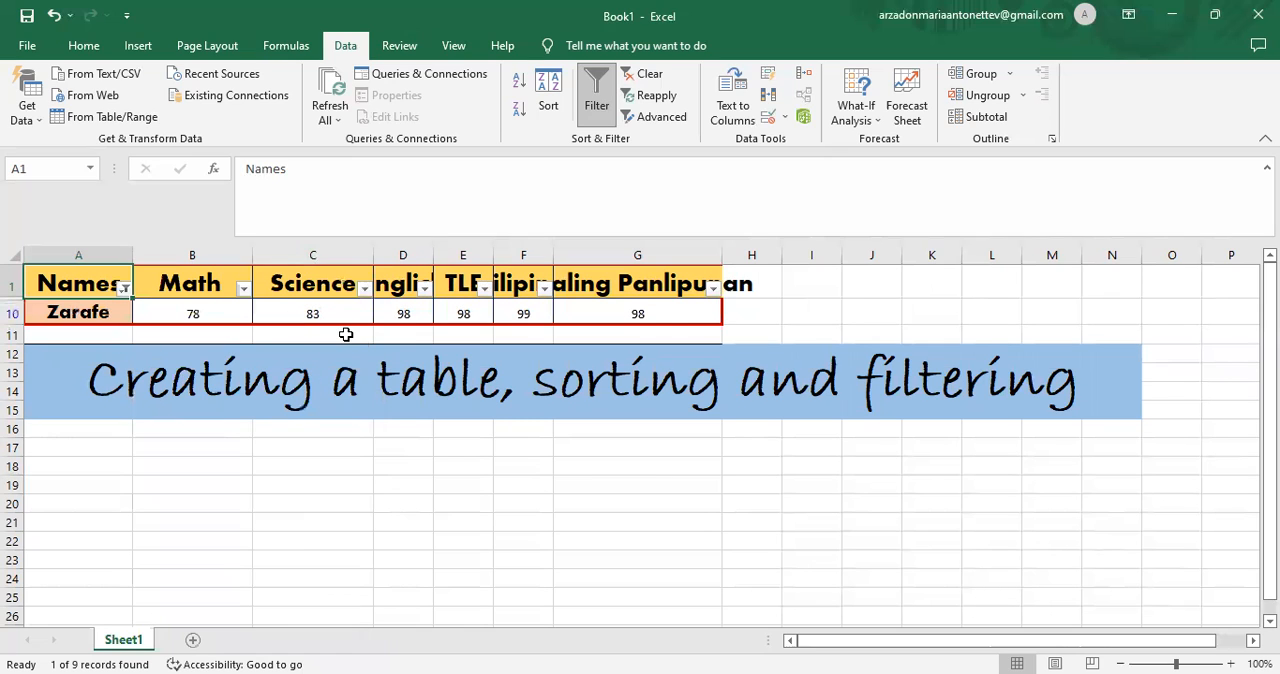